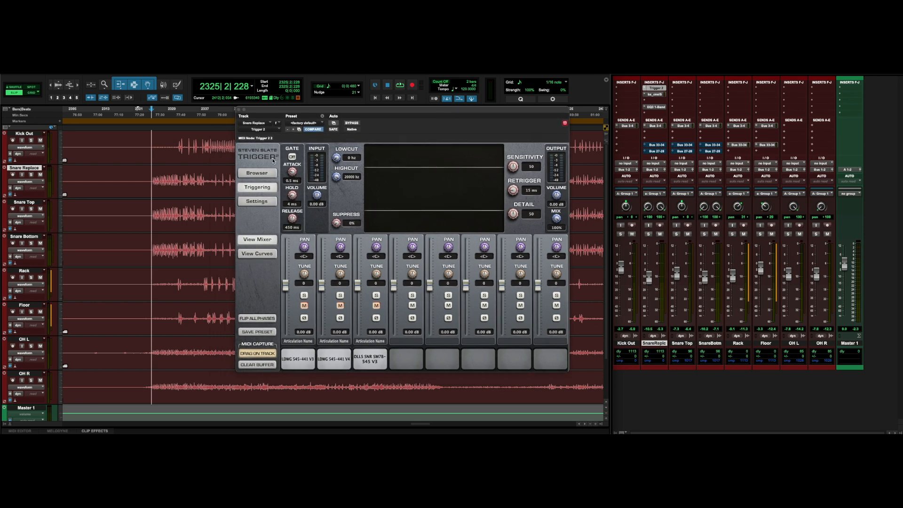
pyautogui.click(27, 203)
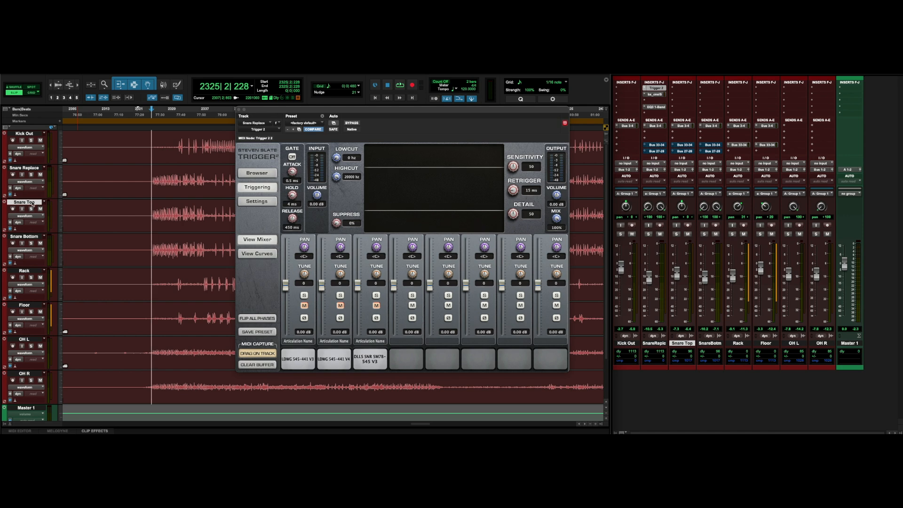
pyautogui.rightClick(32, 203)
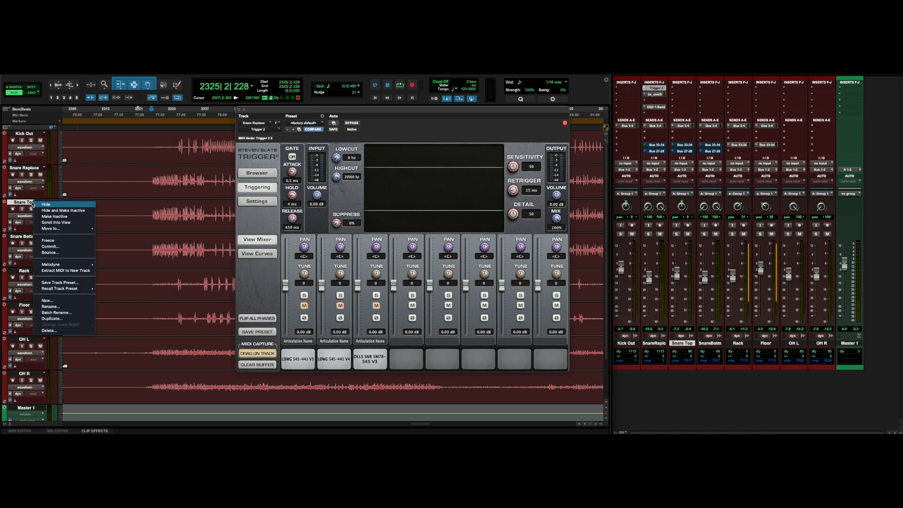
pyautogui.click(61, 320)
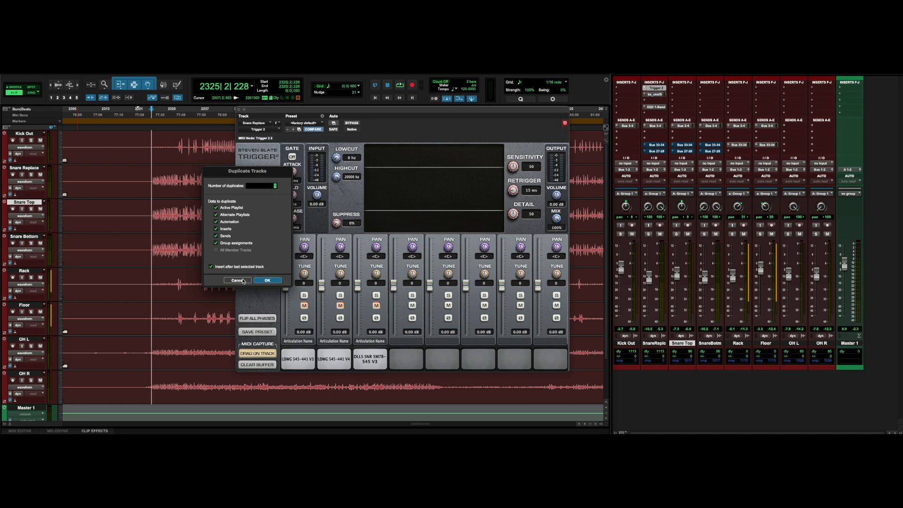
pyautogui.click(245, 281)
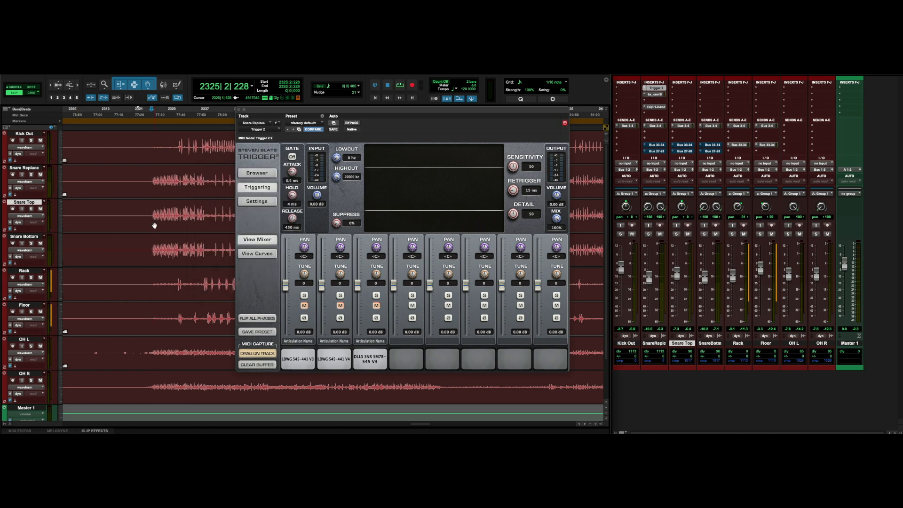
# Select a short section around bar 2381 on the Snare Replace track and play it back.
pyautogui.click(29, 170)
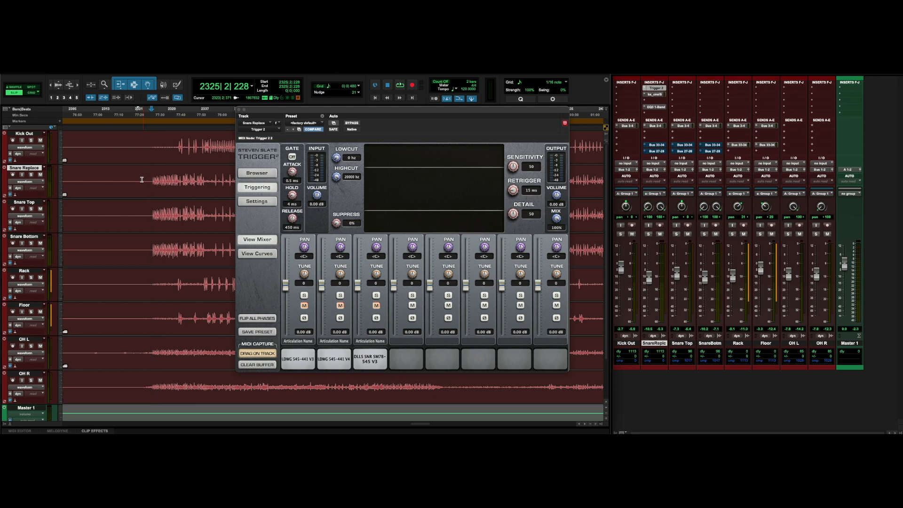
pyautogui.hscroll(-3, 201, 181)
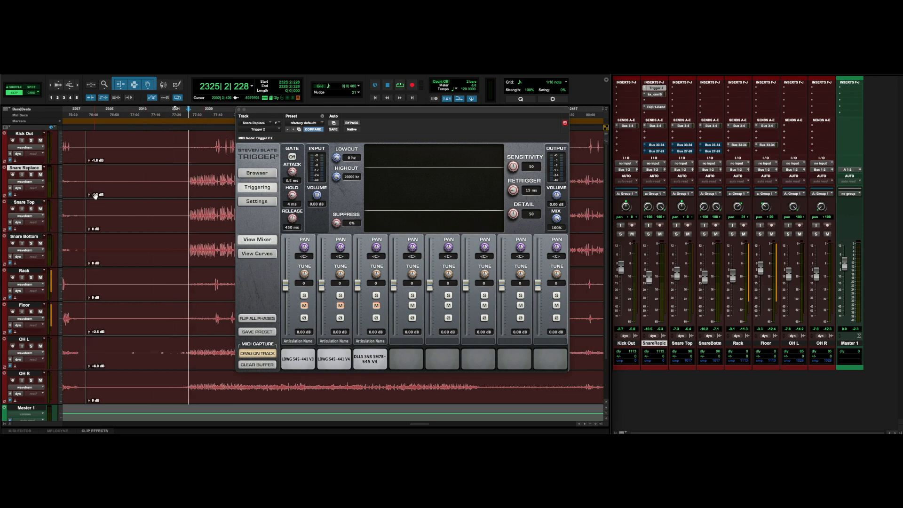
pyautogui.hscroll(4, 196, 182)
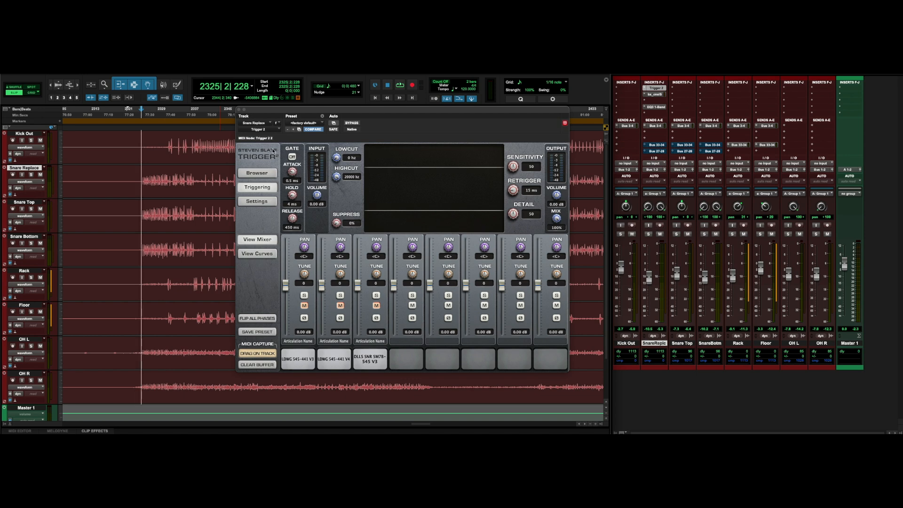
pyautogui.moveTo(324, 110); pyautogui.dragTo(323, 129)
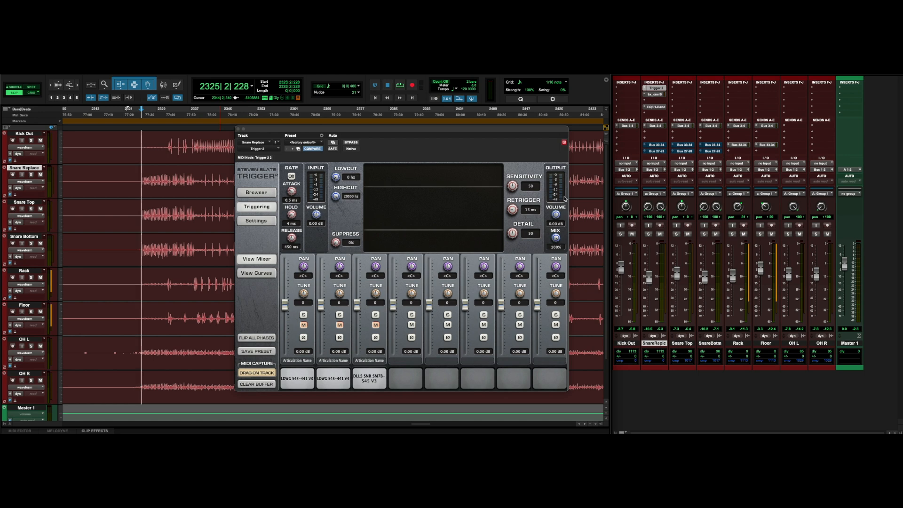
pyautogui.hscroll(5, 185, 180)
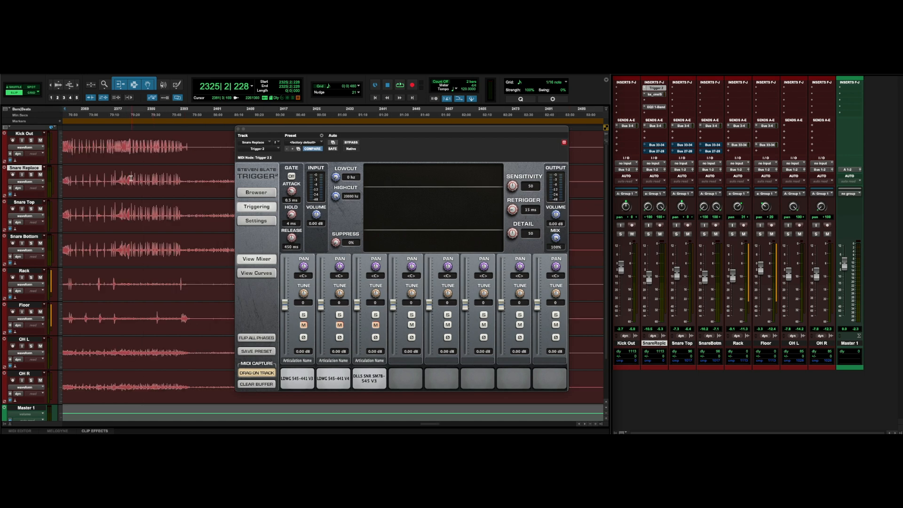
pyautogui.moveTo(129, 178); pyautogui.dragTo(180, 182)
pyautogui.click(42, 175)
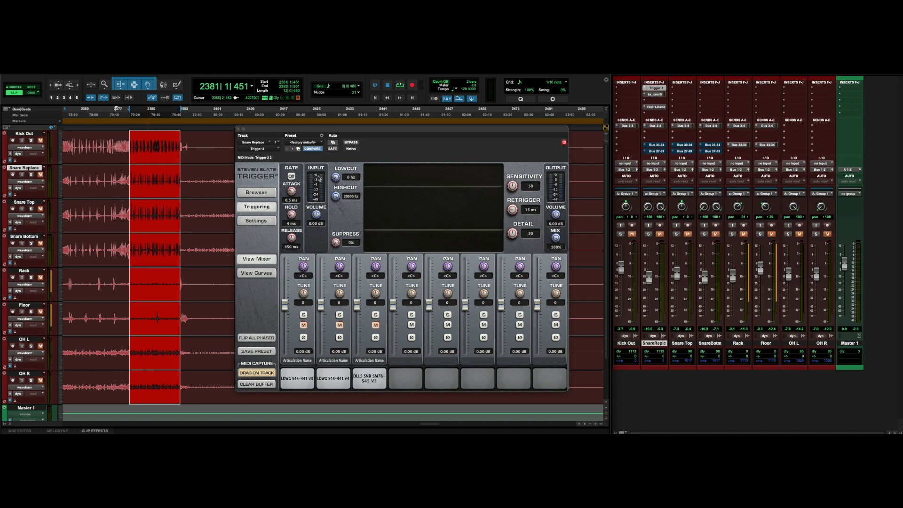
pyautogui.press('space')
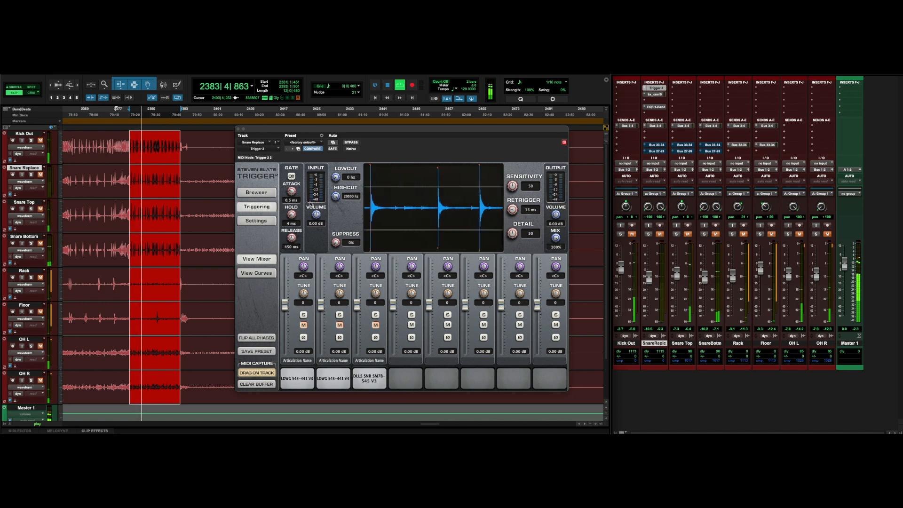
pyautogui.press('space')
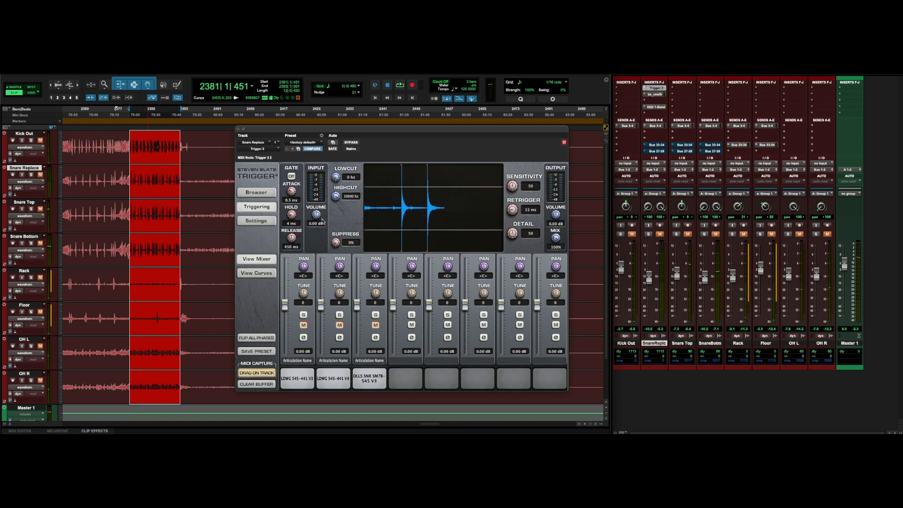
# Lower the Trigger input volume to about -2.46 dB while auditioning the selection.
pyautogui.moveTo(316, 215); pyautogui.dragTo(317, 219)
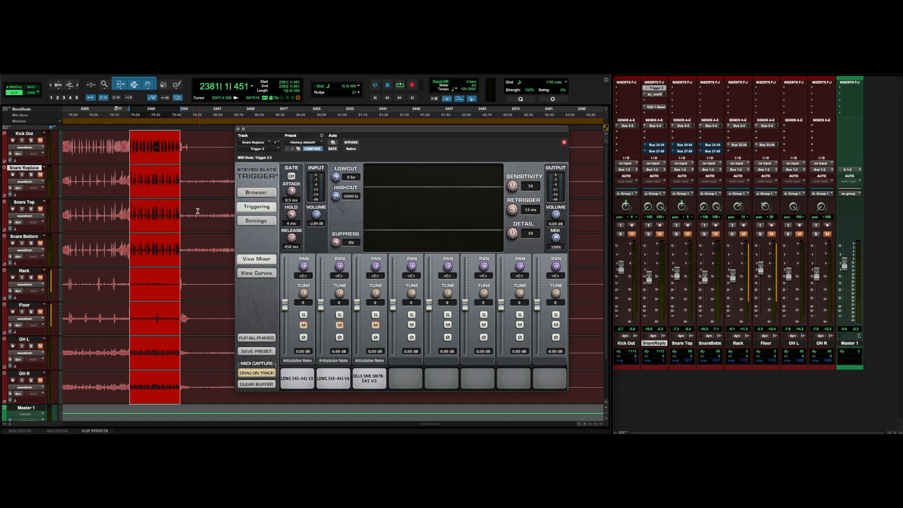
pyautogui.press('space')
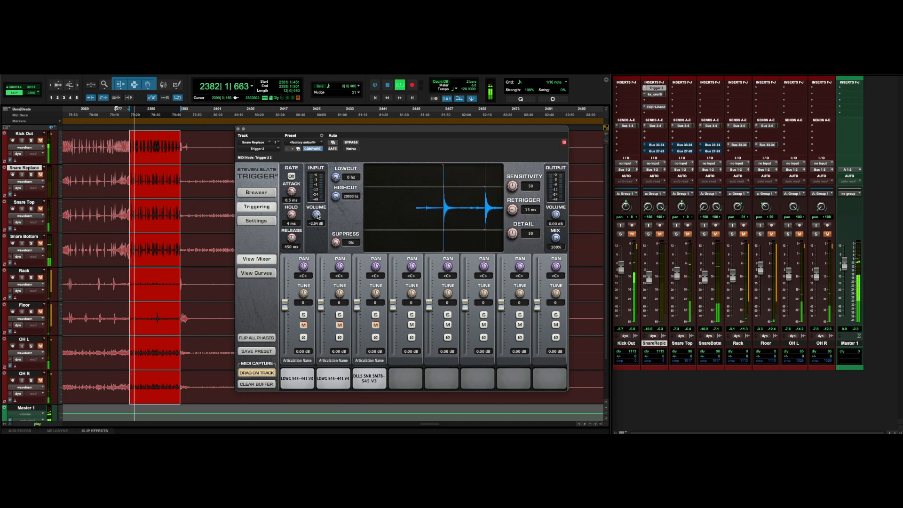
pyautogui.moveTo(317, 215); pyautogui.dragTo(317, 218)
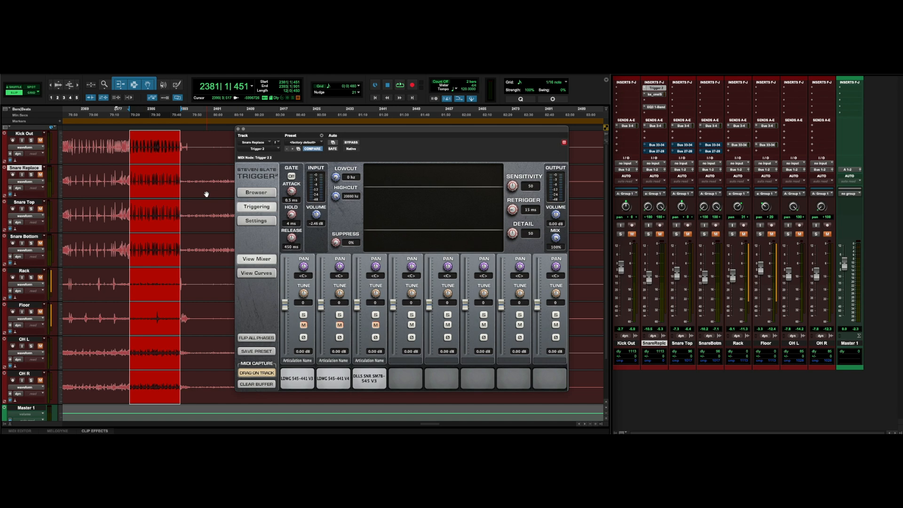
# Select the Snare Top track and view the Trigger Settings page before returning to triggering controls.
pyautogui.hscroll(-5, 206, 194)
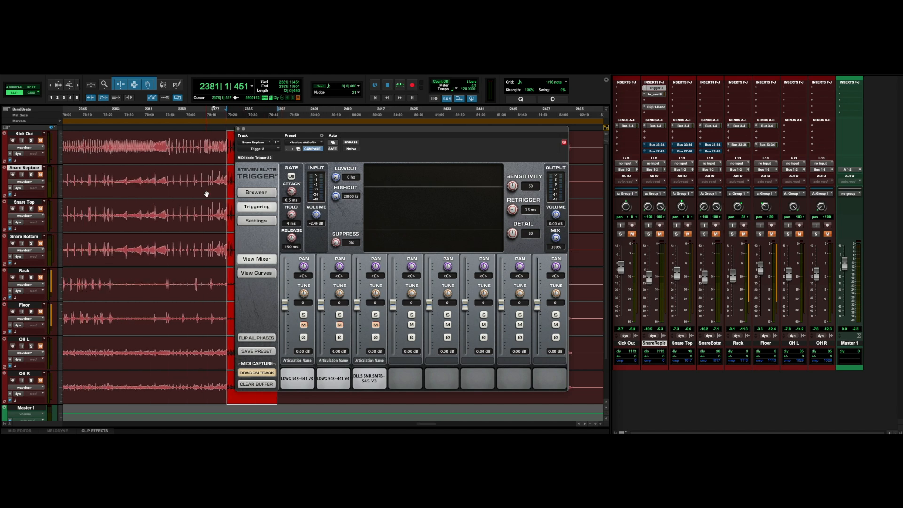
pyautogui.hscroll(-3, 206, 194)
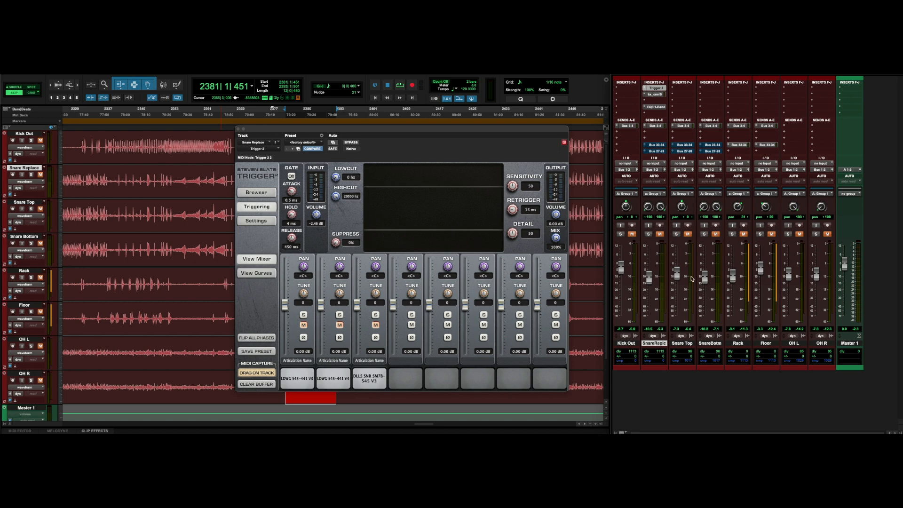
pyautogui.click(682, 344)
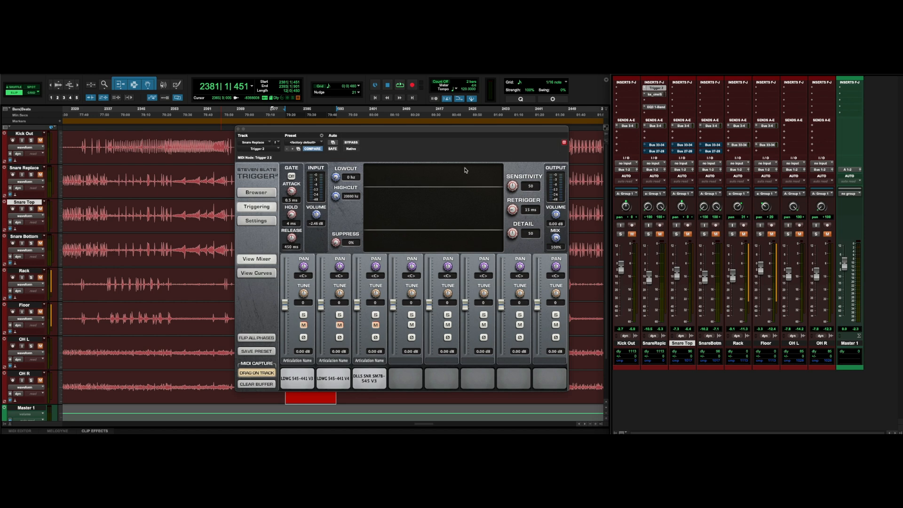
pyautogui.moveTo(364, 131); pyautogui.dragTo(359, 88)
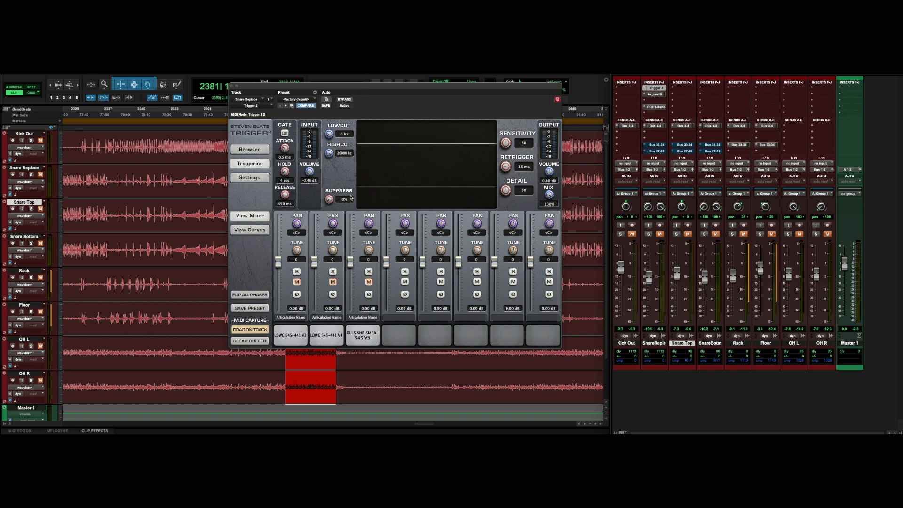
pyautogui.click(254, 181)
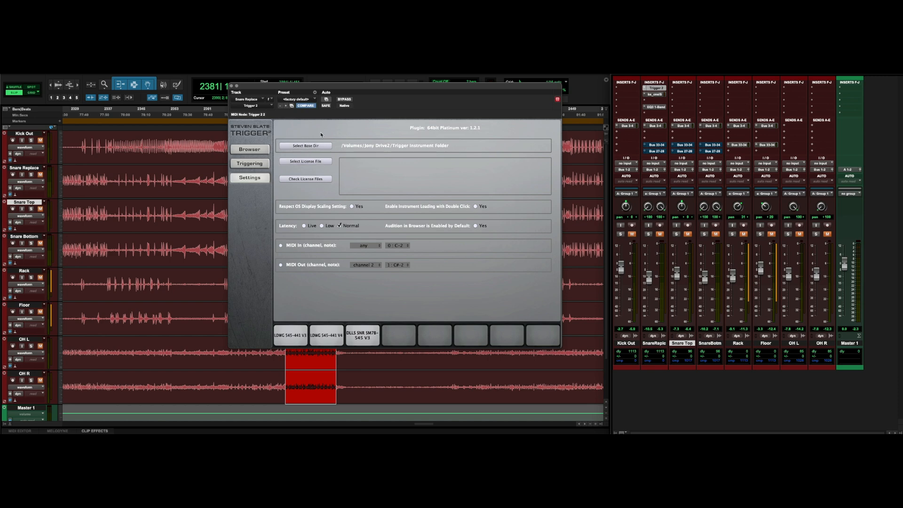
pyautogui.click(248, 177)
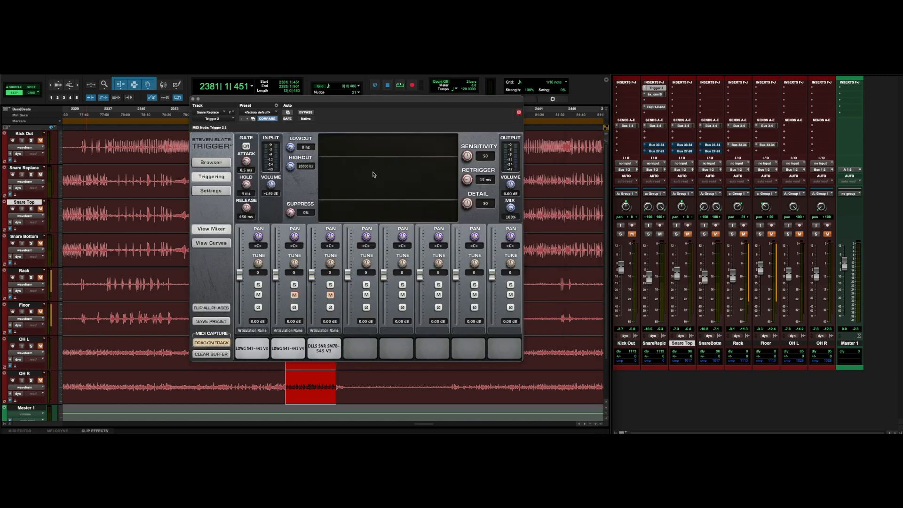
pyautogui.click(258, 294)
pyautogui.click(294, 295)
pyautogui.click(258, 295)
pyautogui.click(295, 295)
# Set the Trigger low cut filter to 97 Hz.
pyautogui.moveTo(292, 150); pyautogui.dragTo(293, 148)
pyautogui.moveTo(293, 139); pyautogui.dragTo(293, 139)
# Set the Trigger Detail to 4 and Sensitivity to 100.
pyautogui.moveTo(468, 210)
pyautogui.mouseDown()
pyautogui.moveTo(435, 202)
pyautogui.moveTo(465, 214)
pyautogui.mouseUp()
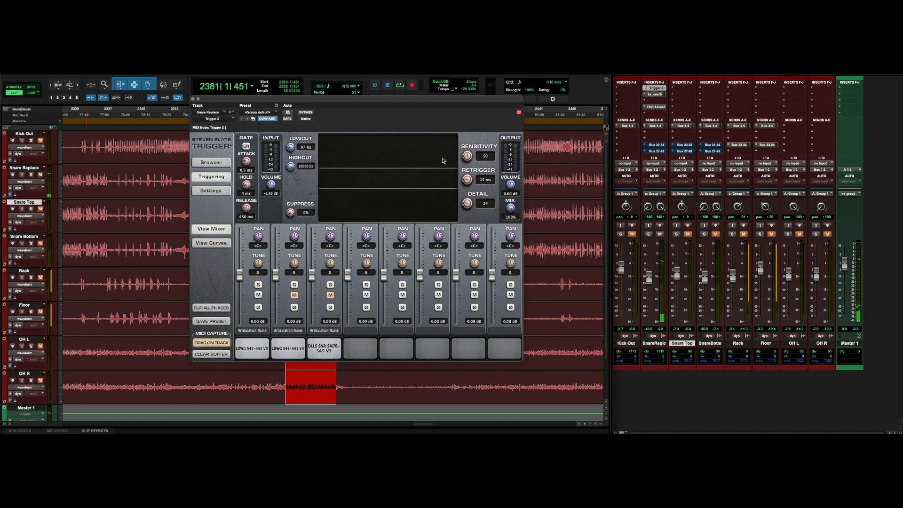
pyautogui.moveTo(467, 205); pyautogui.dragTo(469, 219)
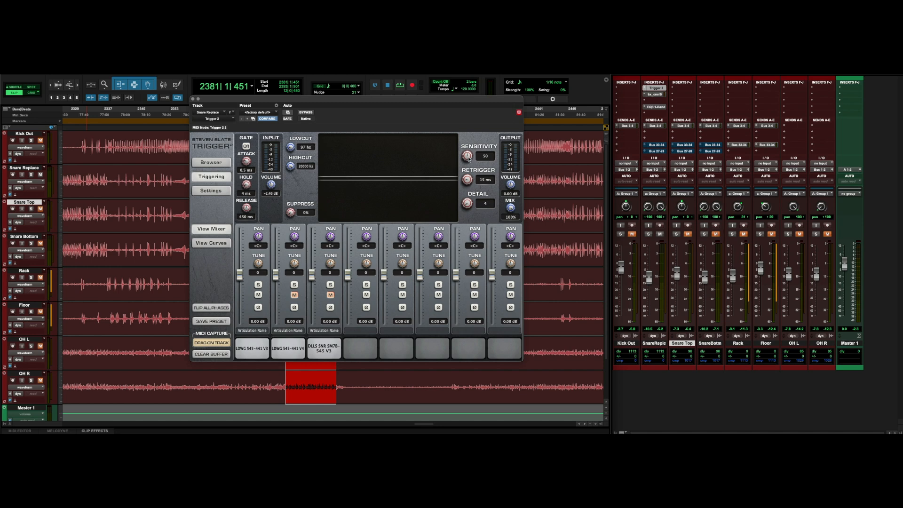
pyautogui.moveTo(468, 162); pyautogui.dragTo(471, 154)
pyautogui.moveTo(467, 203); pyautogui.dragTo(467, 212)
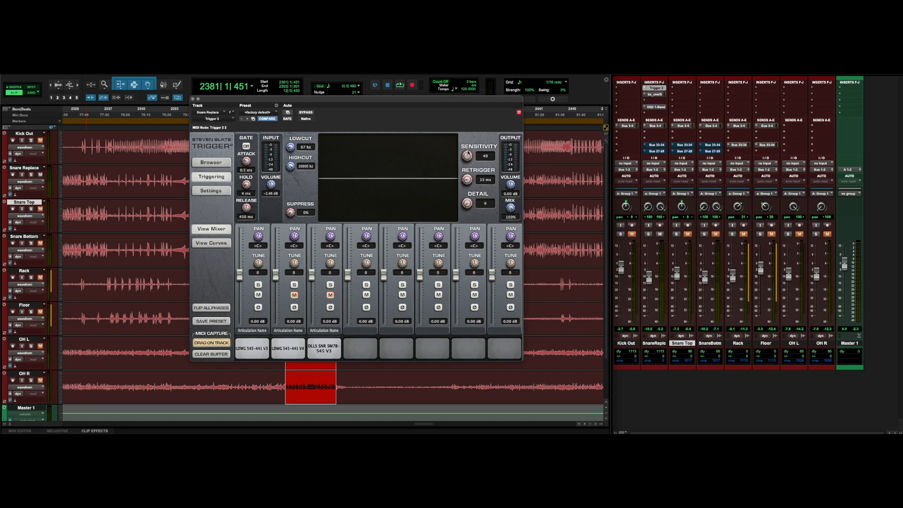
pyautogui.moveTo(468, 152); pyautogui.dragTo(470, 100)
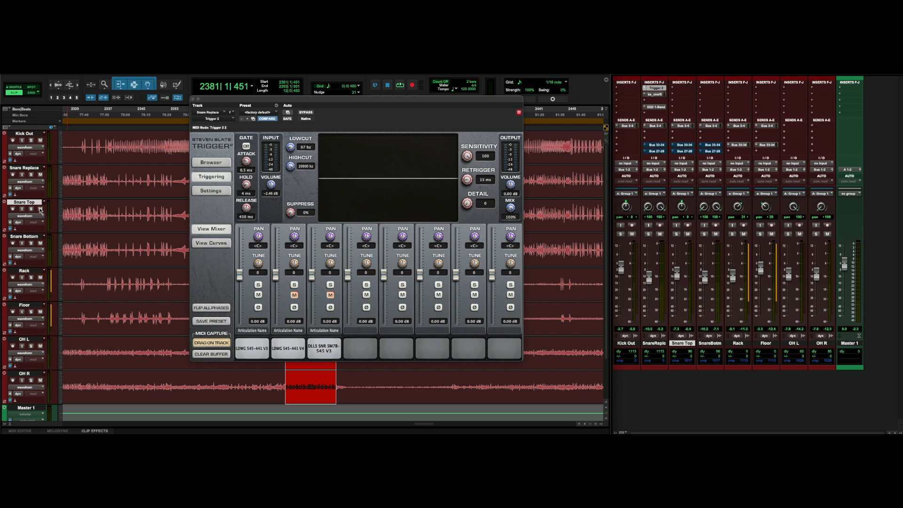
# Mute the Snare Top and Snare Bottom tracks and play back from around bar 2340 to audition the replaced snare.
pyautogui.click(40, 210)
pyautogui.click(40, 243)
pyautogui.keyDown('alt'); pyautogui.click(32, 175); pyautogui.keyUp('alt')
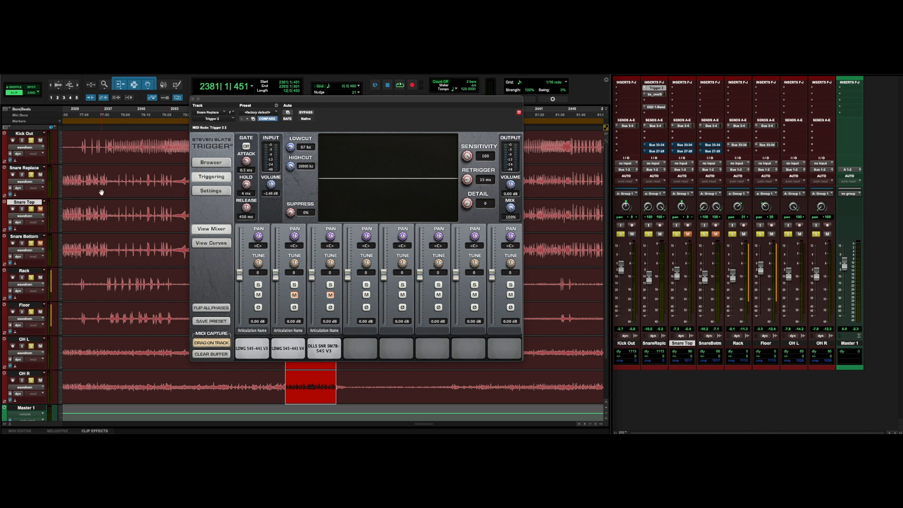
pyautogui.hscroll(3, 112, 191)
pyautogui.hscroll(-4, 112, 192)
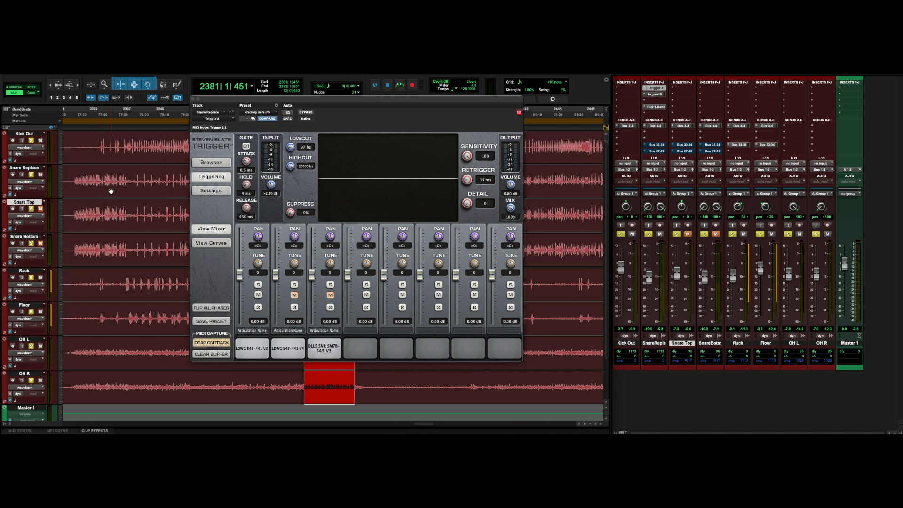
pyautogui.click(147, 183)
pyautogui.press('space')
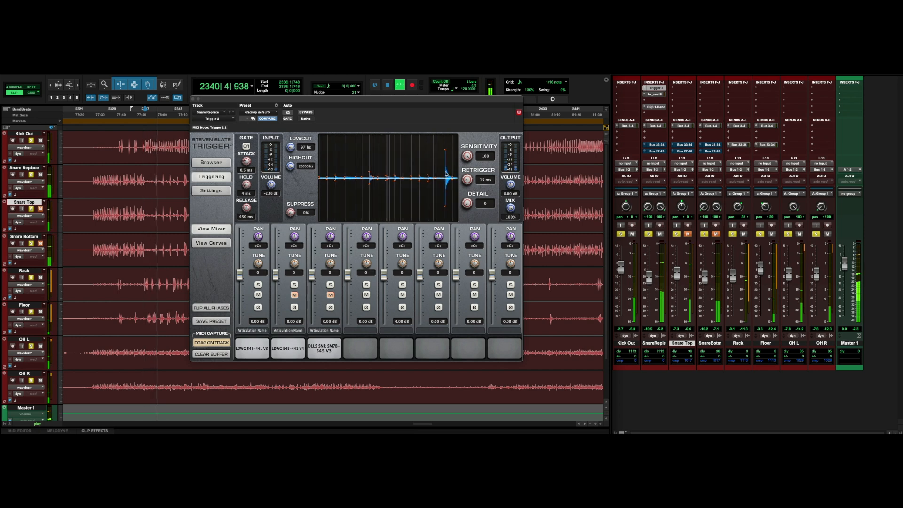
pyautogui.press('space')
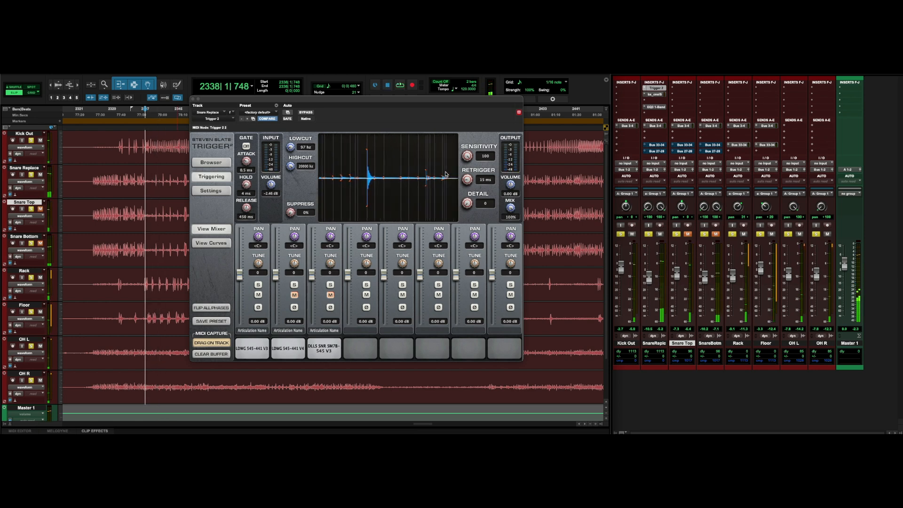
# Select a section of about one bar starting around bar 2338 on the Snare Replace track.
pyautogui.moveTo(347, 101); pyautogui.dragTo(433, 110)
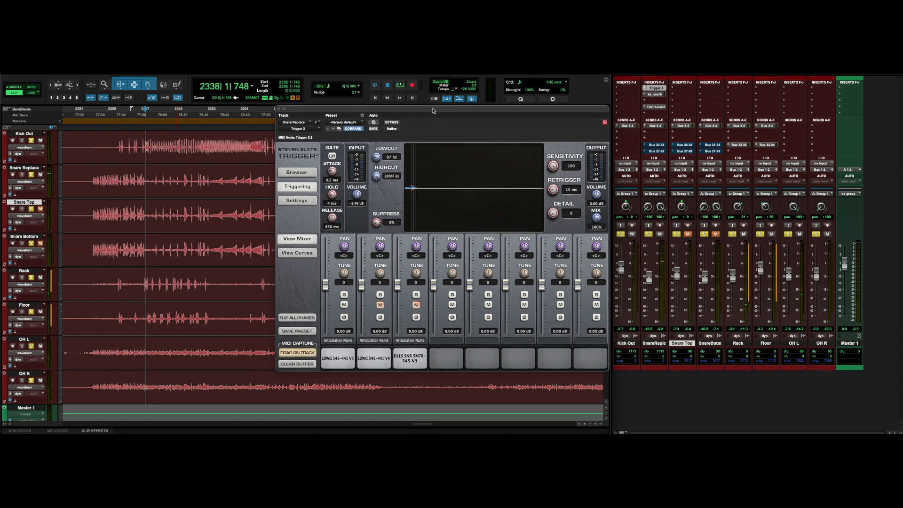
pyautogui.click(91, 181)
pyautogui.moveTo(92, 180); pyautogui.dragTo(143, 180)
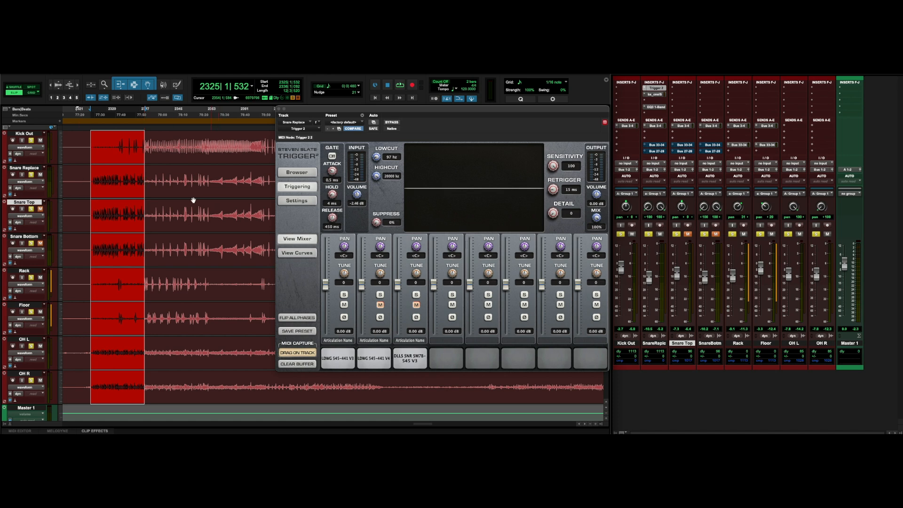
pyautogui.click(149, 181)
pyautogui.moveTo(148, 181); pyautogui.dragTo(207, 181)
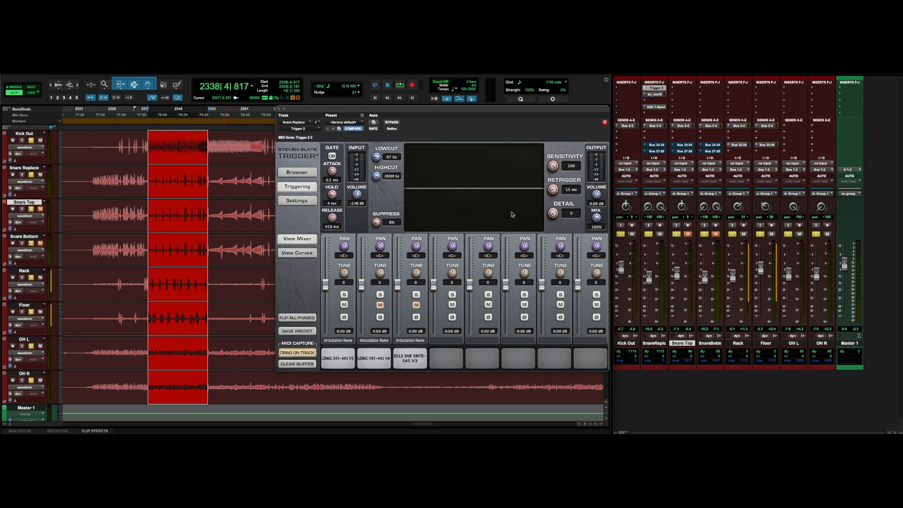
# Set Sensitivity to 83 and Detail to 41, then play back the selection to check the triggering.
pyautogui.moveTo(553, 213); pyautogui.dragTo(560, 178)
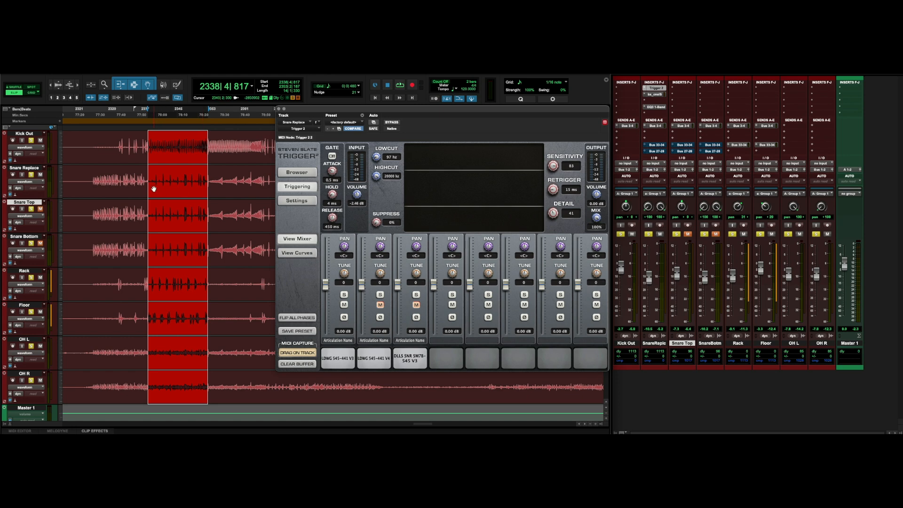
pyautogui.press('space')
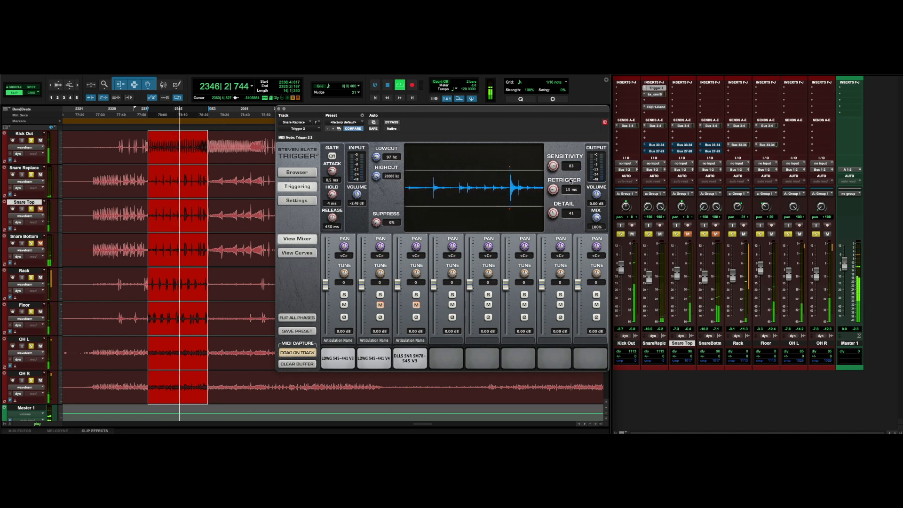
pyautogui.press('space')
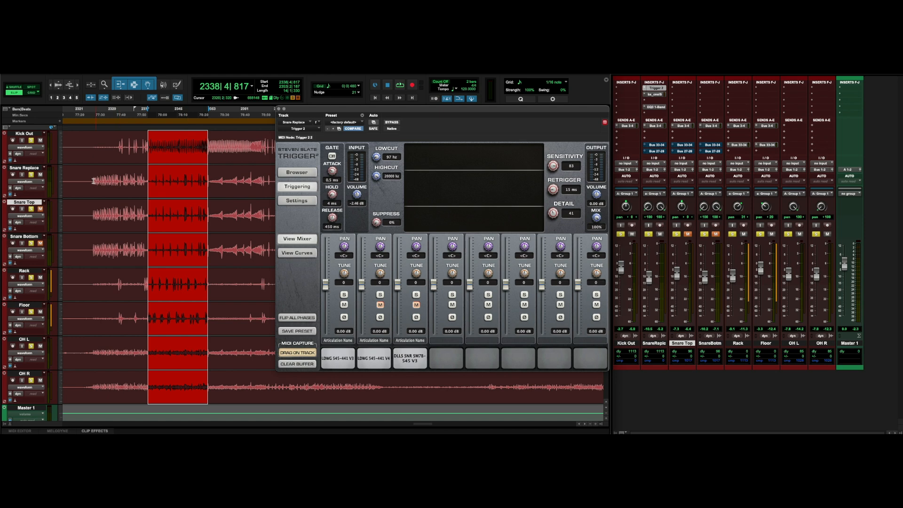
# Set Detail to 7 and Sensitivity to 48, then play back a one-bar selection near bar 2325.
pyautogui.moveTo(91, 180); pyautogui.dragTo(143, 183)
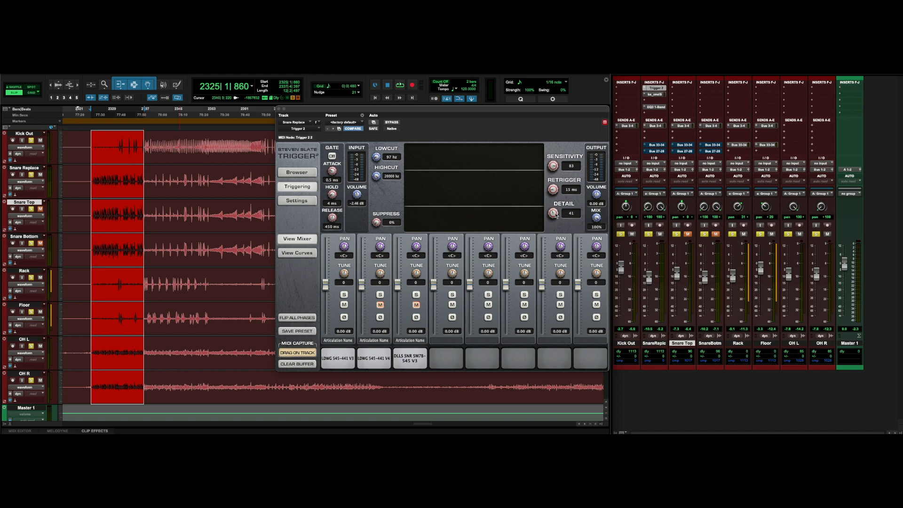
pyautogui.moveTo(556, 214); pyautogui.dragTo(556, 243)
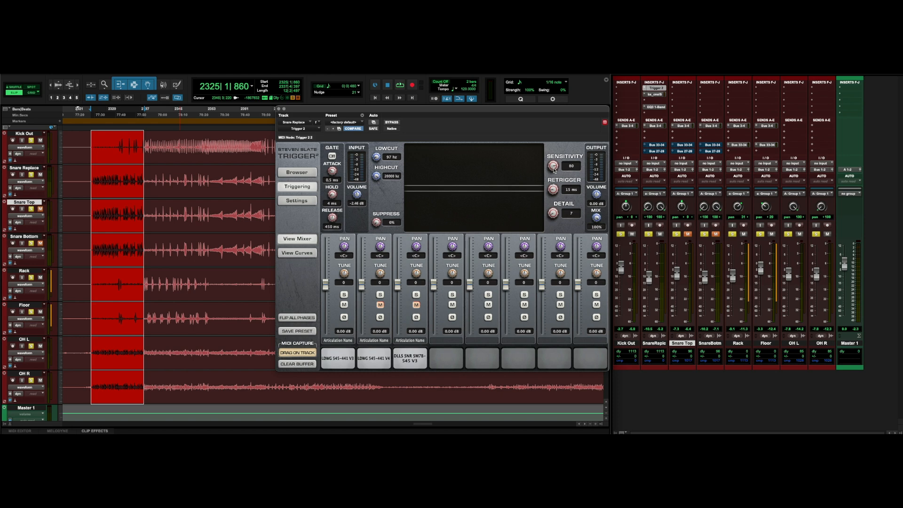
pyautogui.moveTo(555, 180); pyautogui.dragTo(553, 190)
pyautogui.press('space')
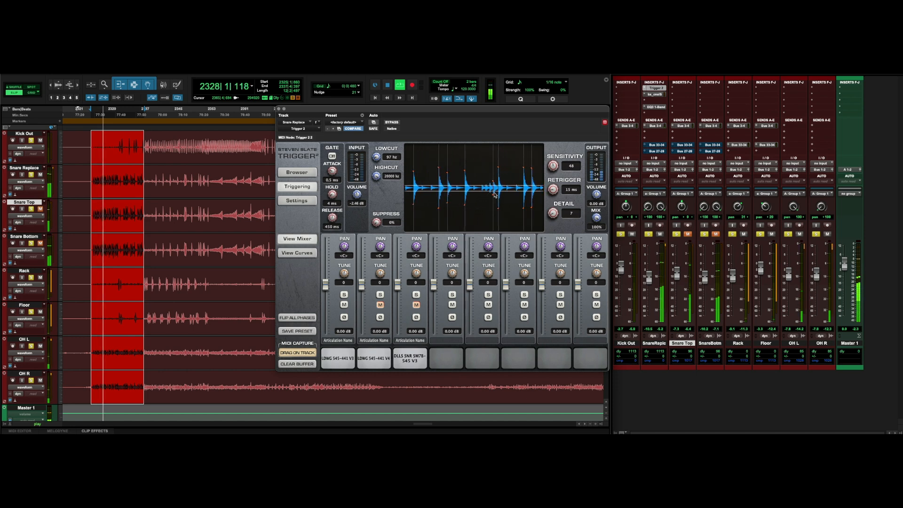
pyautogui.press('space')
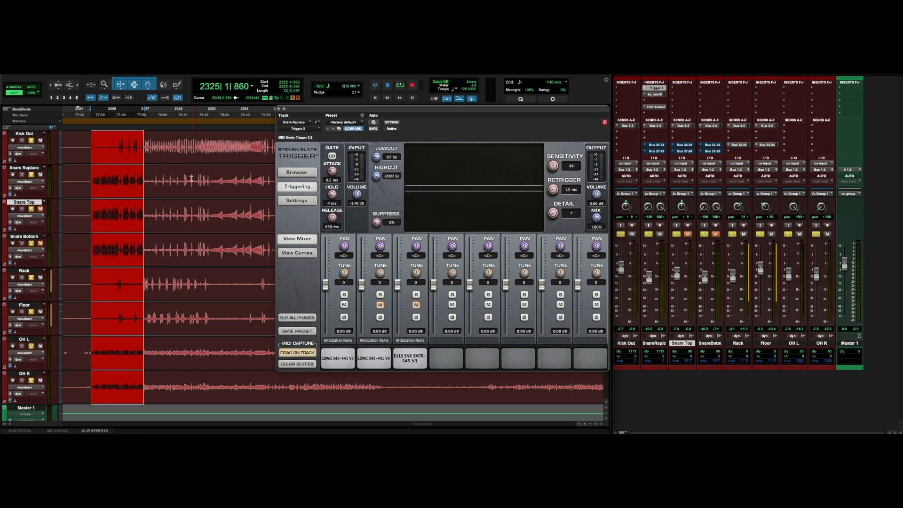
# Select about one bar starting near bar 2338 on the Snare Replace track and play it back.
pyautogui.moveTo(144, 180); pyautogui.dragTo(208, 186)
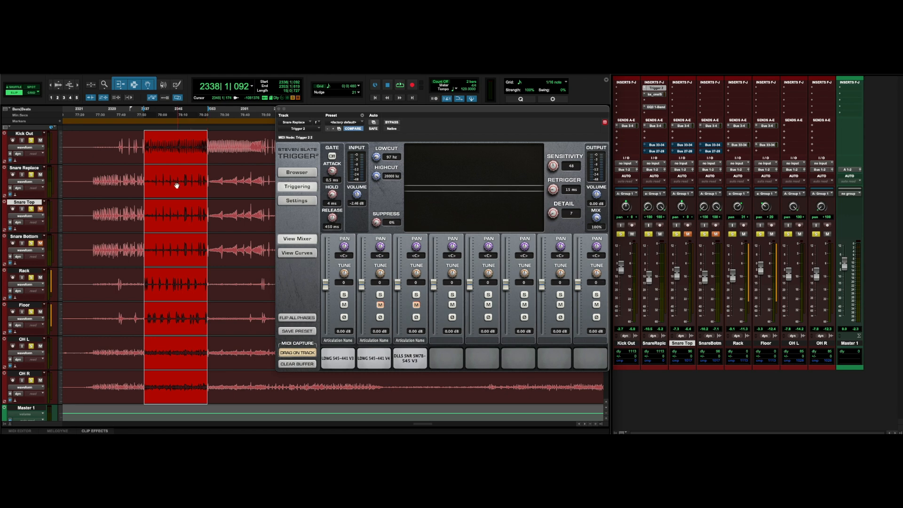
pyautogui.moveTo(143, 180); pyautogui.dragTo(209, 185)
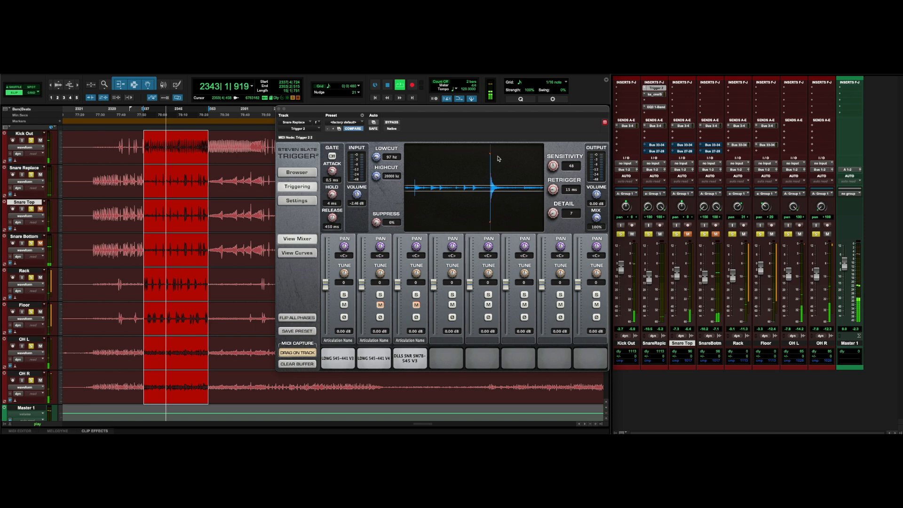
pyautogui.press('space')
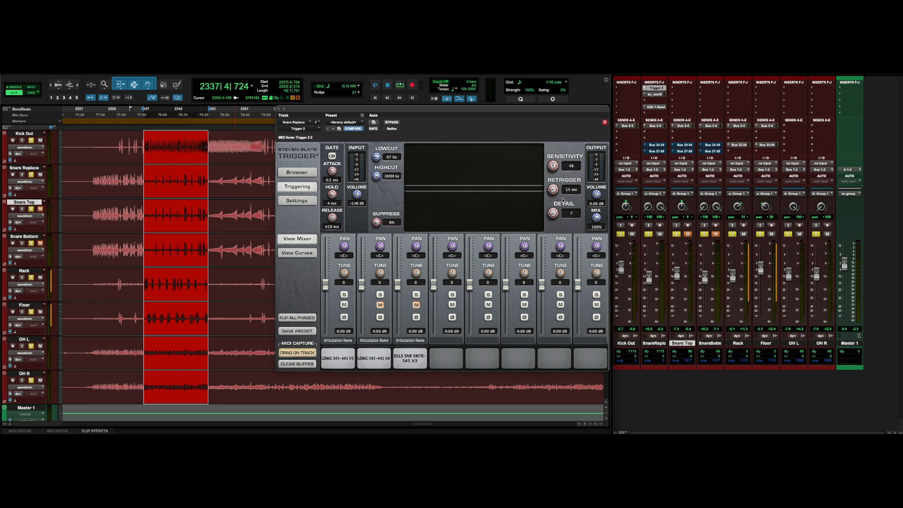
# Set the Trigger input Volume to -2.61 dB while playing back a one-bar selection near bar 2383.
pyautogui.hscroll(5, 204, 191)
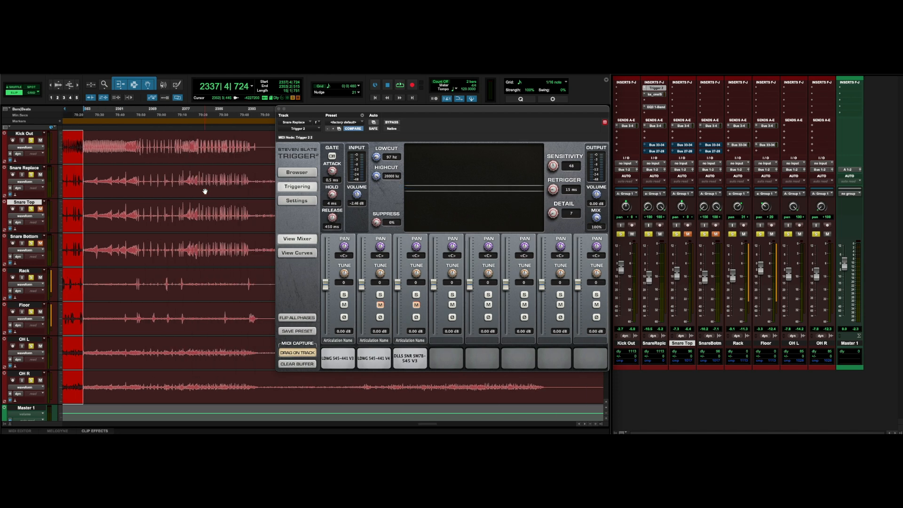
pyautogui.hscroll(2, 165, 188)
pyautogui.moveTo(197, 180); pyautogui.dragTo(252, 181)
pyautogui.press('space')
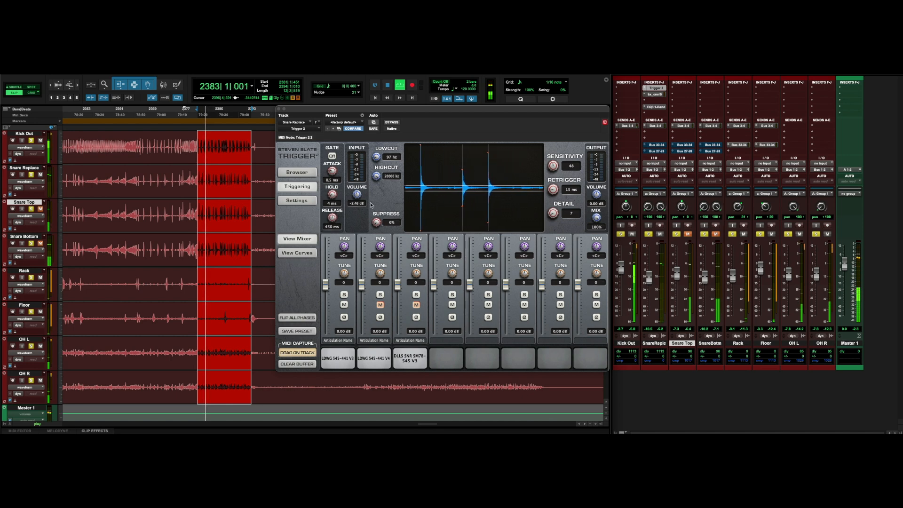
pyautogui.moveTo(356, 193); pyautogui.dragTo(356, 197)
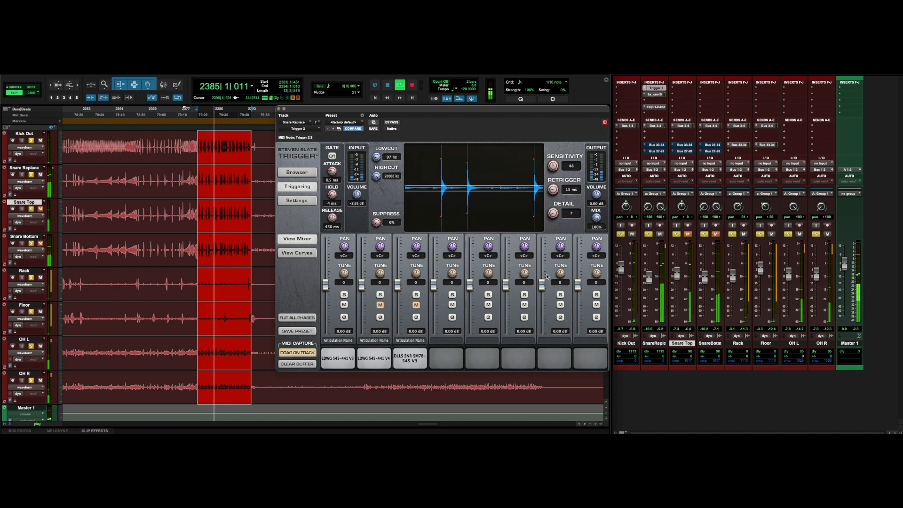
pyautogui.press('space')
# Set Detail to 5 while playing back a one-bar selection near bar 2353.
pyautogui.moveTo(84, 181); pyautogui.dragTo(138, 186)
pyautogui.press('space')
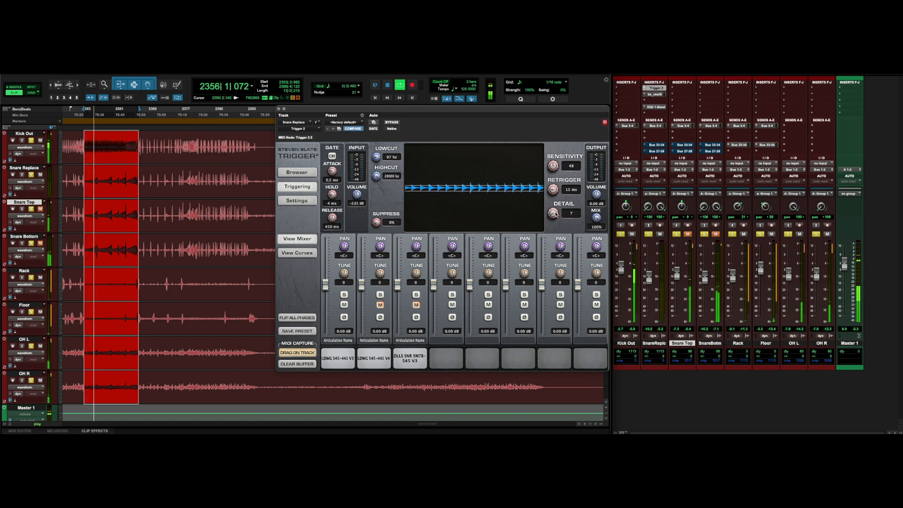
pyautogui.moveTo(553, 212); pyautogui.dragTo(555, 216)
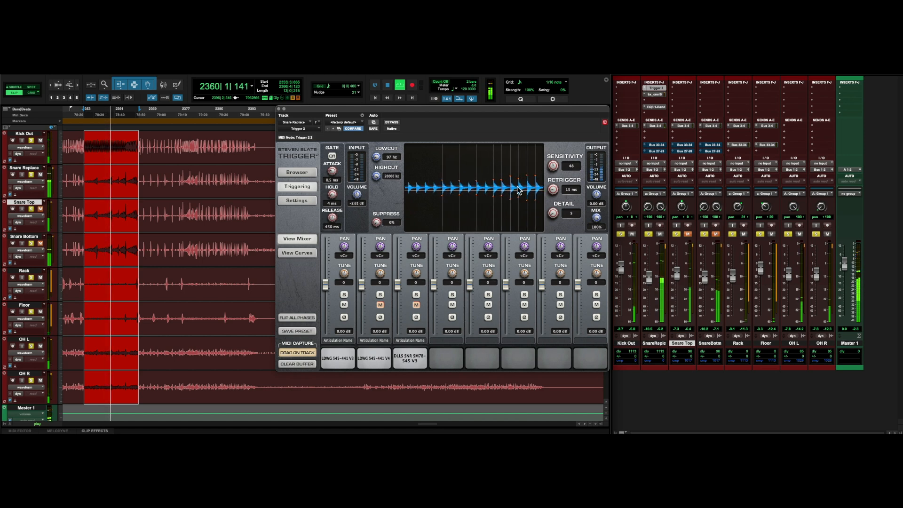
pyautogui.press('space')
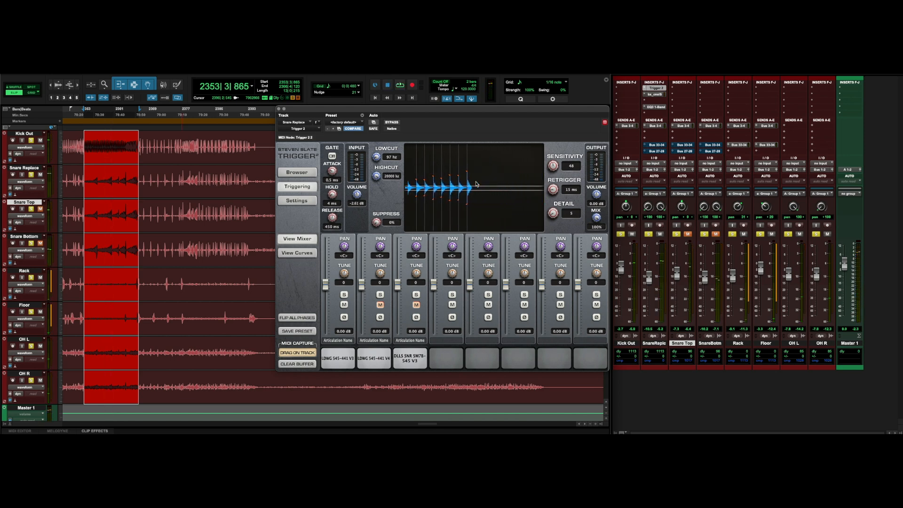
# Reposition the Trigger 2 plugin window over the middle of the edit window.
pyautogui.moveTo(497, 109); pyautogui.dragTo(409, 104)
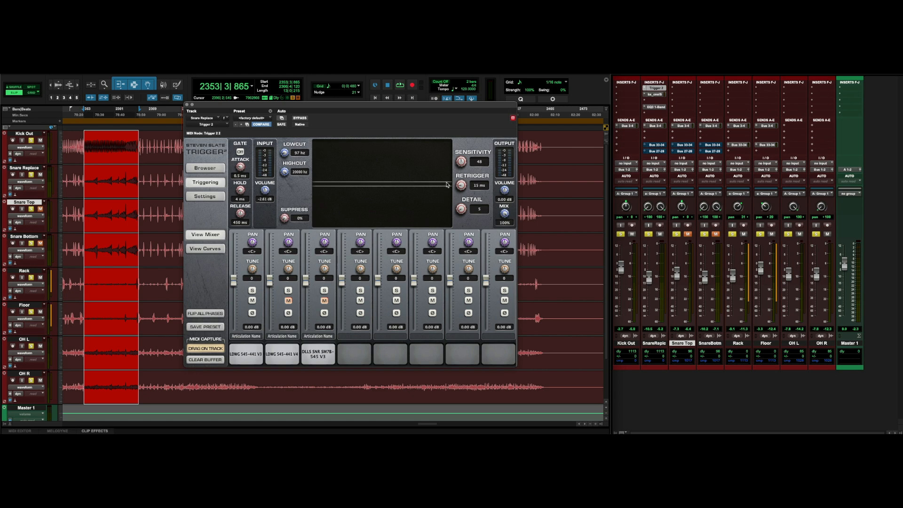
pyautogui.moveTo(413, 106); pyautogui.dragTo(439, 138)
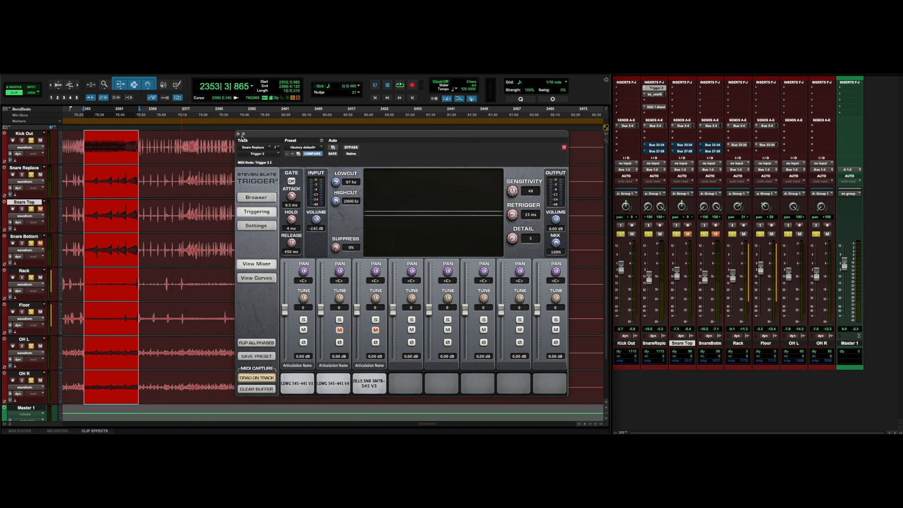
pyautogui.moveTo(300, 134); pyautogui.dragTo(274, 118)
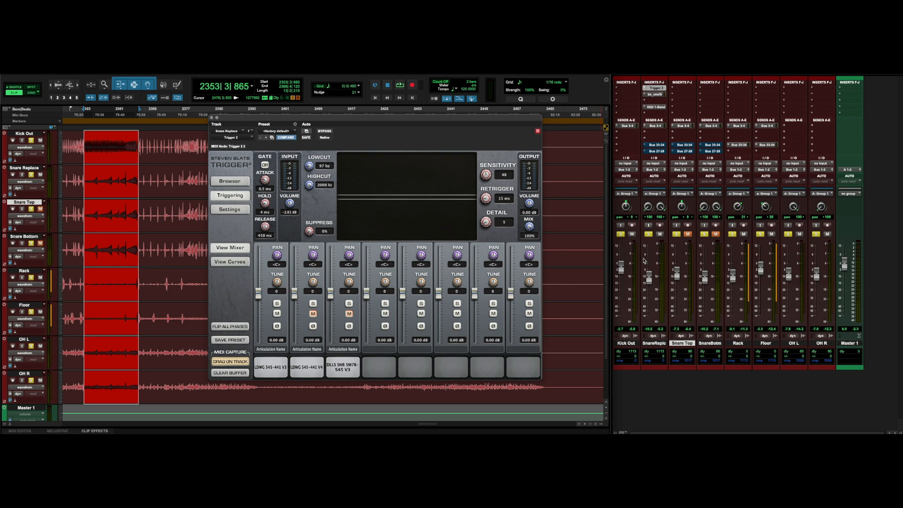
# Select about one bar near bar 2380 and play it back.
pyautogui.hscroll(3, 85, 204)
pyautogui.hscroll(1, 86, 204)
pyautogui.moveTo(99, 204); pyautogui.dragTo(149, 204)
pyautogui.press('space')
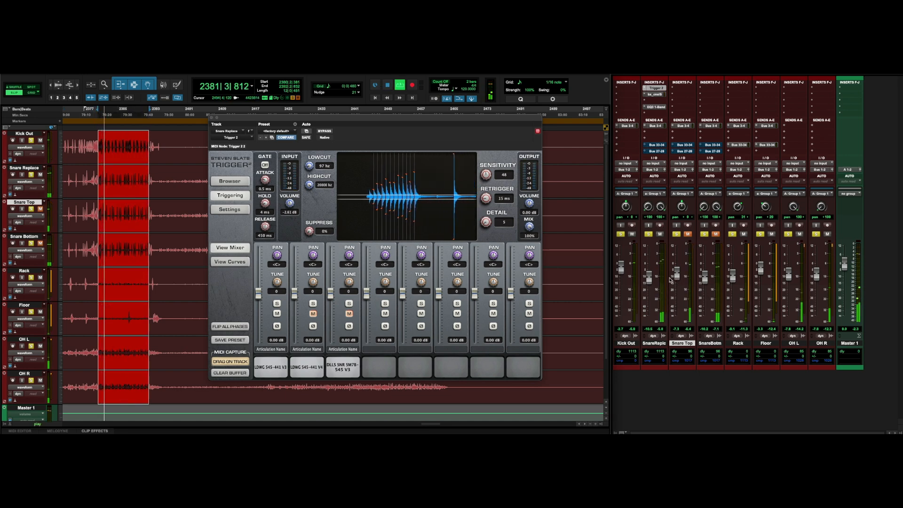
pyautogui.press('space')
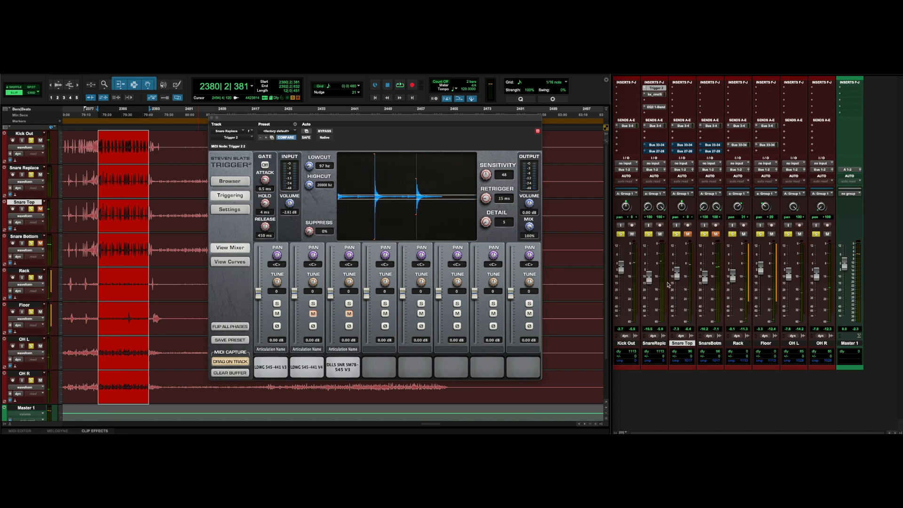
# Lower the first sample slot's fader to about -0.86 dB and play back the selection.
pyautogui.moveTo(259, 296); pyautogui.dragTo(259, 299)
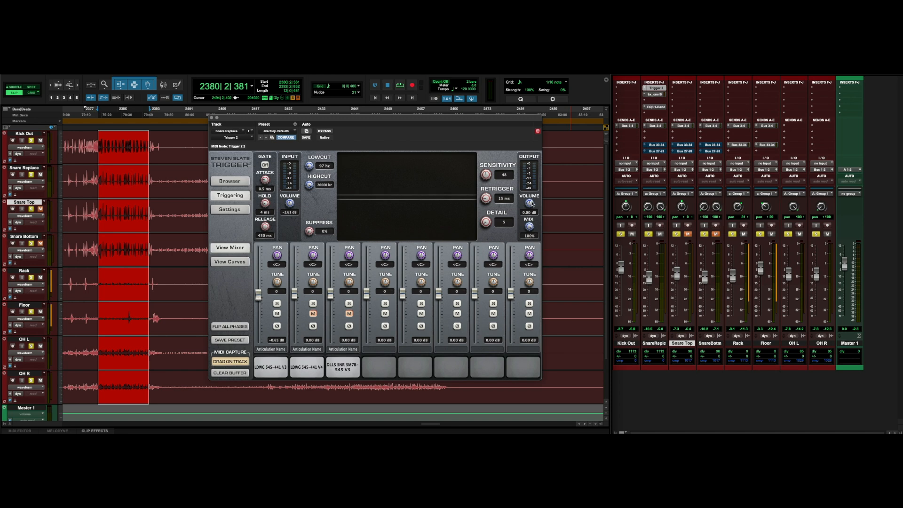
pyautogui.press('space')
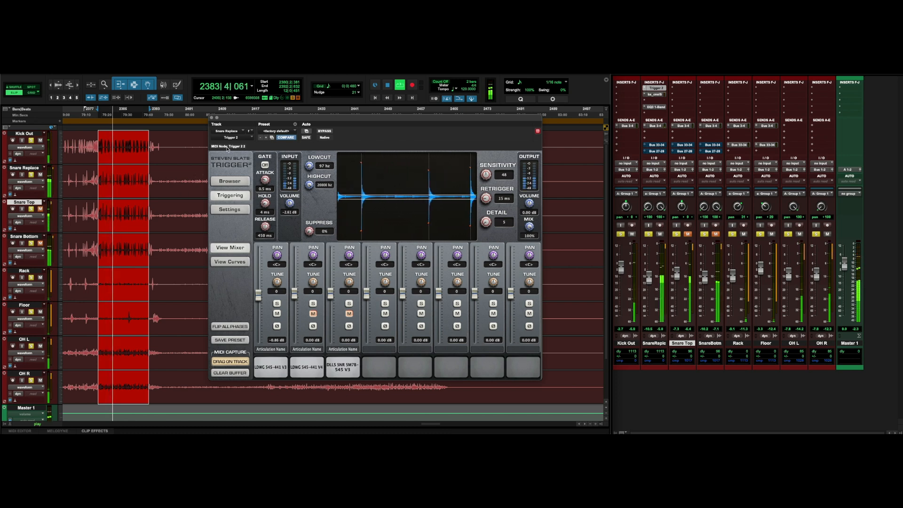
pyautogui.press('space')
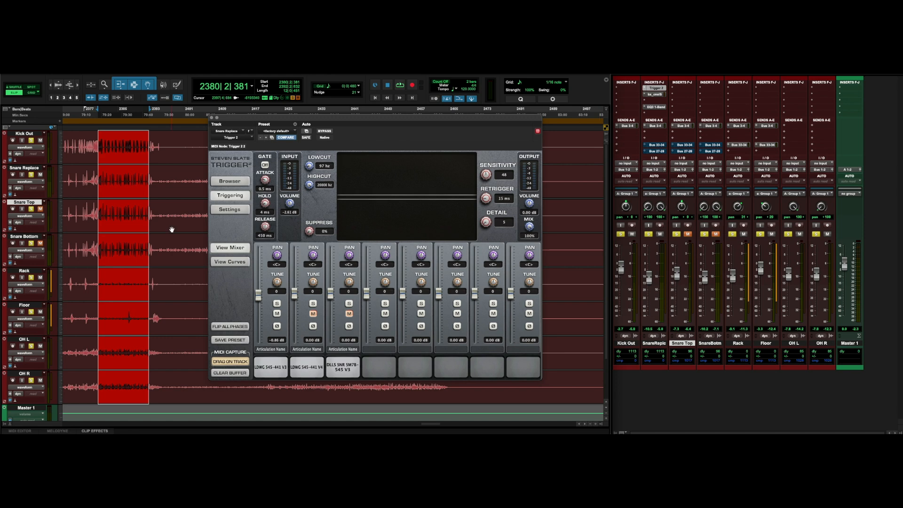
# Open the bx_console insert on the Snare Replace track to inspect it, then close it.
pyautogui.hscroll(-8, 174, 225)
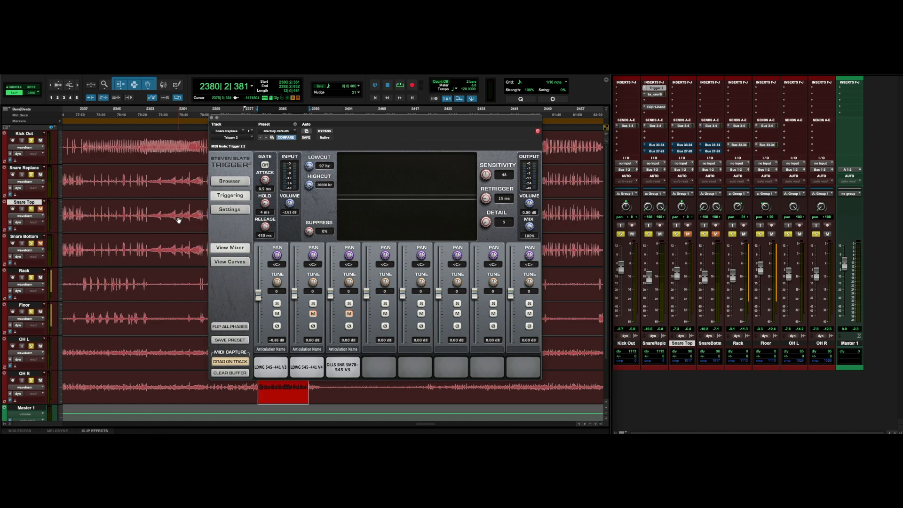
pyautogui.hscroll(-3, 178, 221)
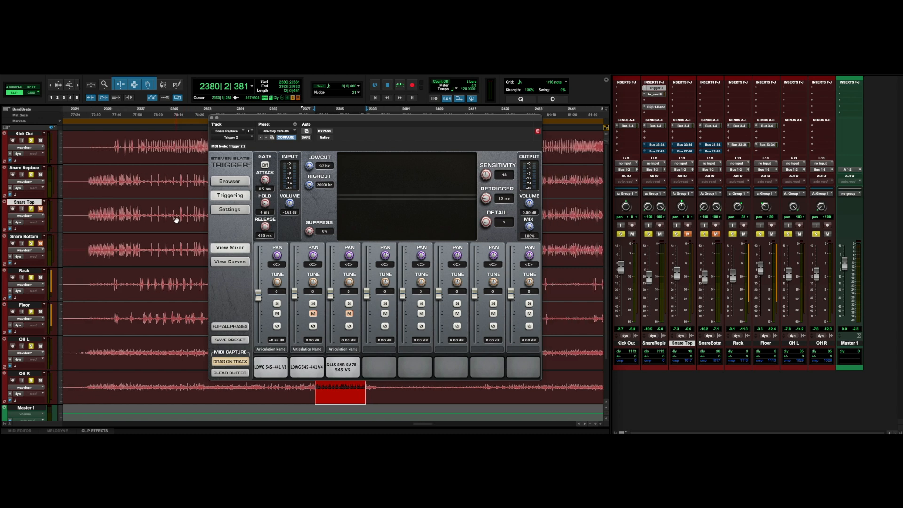
pyautogui.hscroll(7, 176, 220)
pyautogui.moveTo(343, 120); pyautogui.dragTo(359, 110)
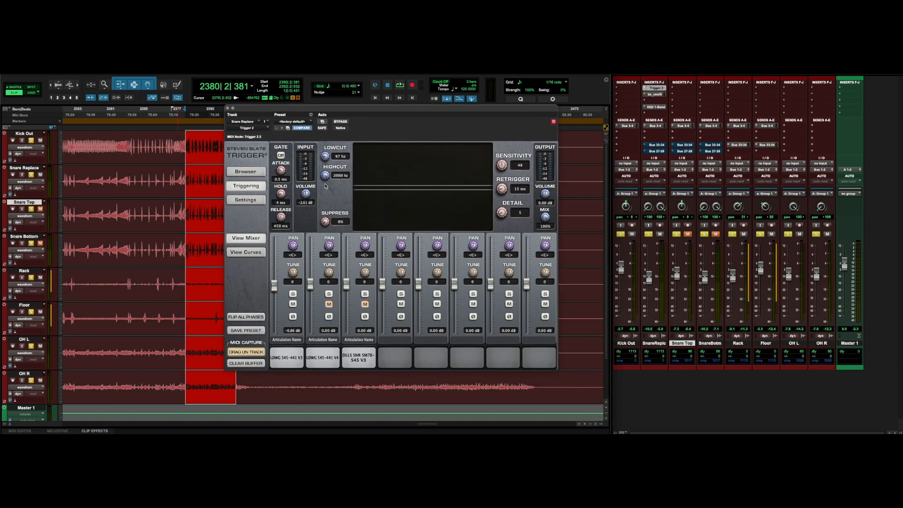
pyautogui.click(655, 94)
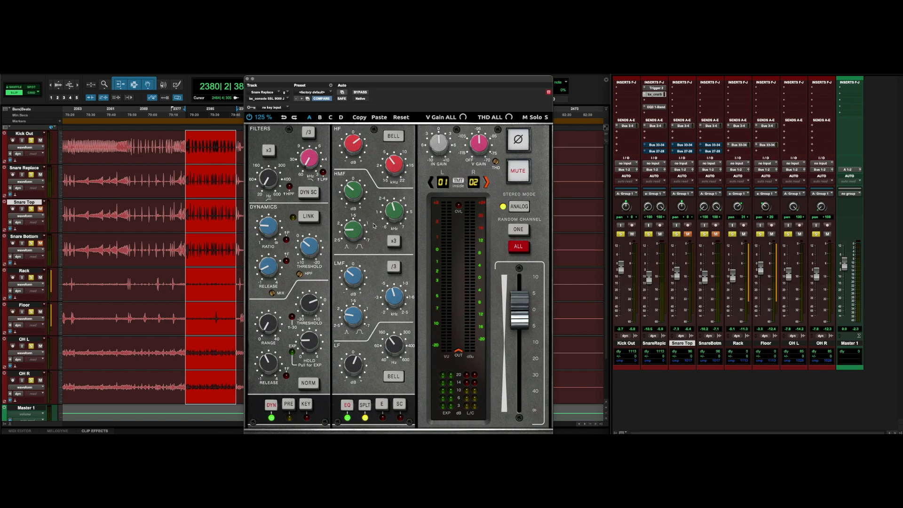
pyautogui.moveTo(393, 81); pyautogui.dragTo(384, 81)
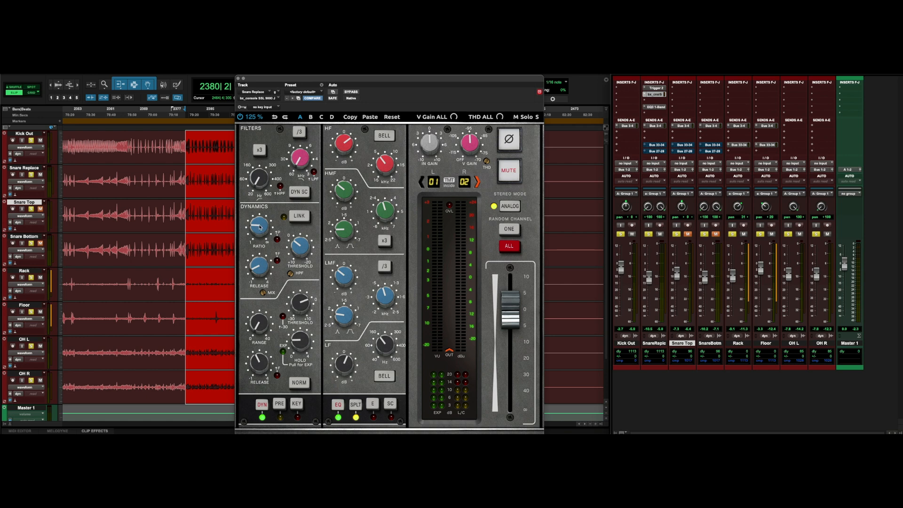
pyautogui.moveTo(259, 227)
pyautogui.click(657, 95)
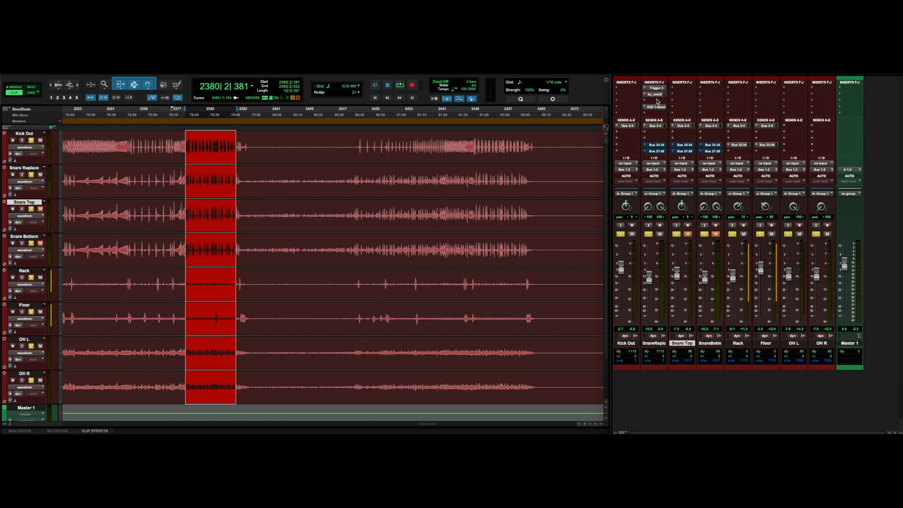
# Open the Snare Replace track's Bus 3-4 send window to inspect it, then close it.
pyautogui.click(654, 126)
pyautogui.moveTo(334, 138); pyautogui.dragTo(320, 125)
pyautogui.hscroll(-5, 299, 226)
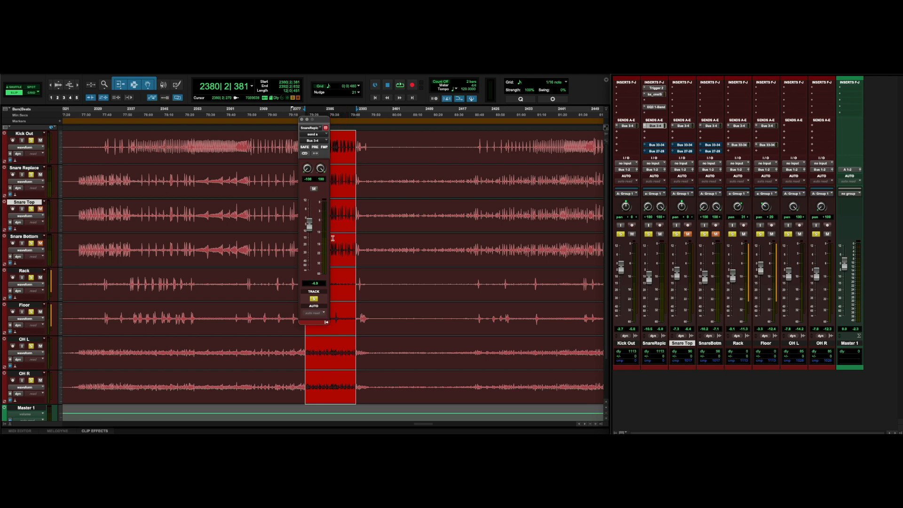
pyautogui.click(302, 119)
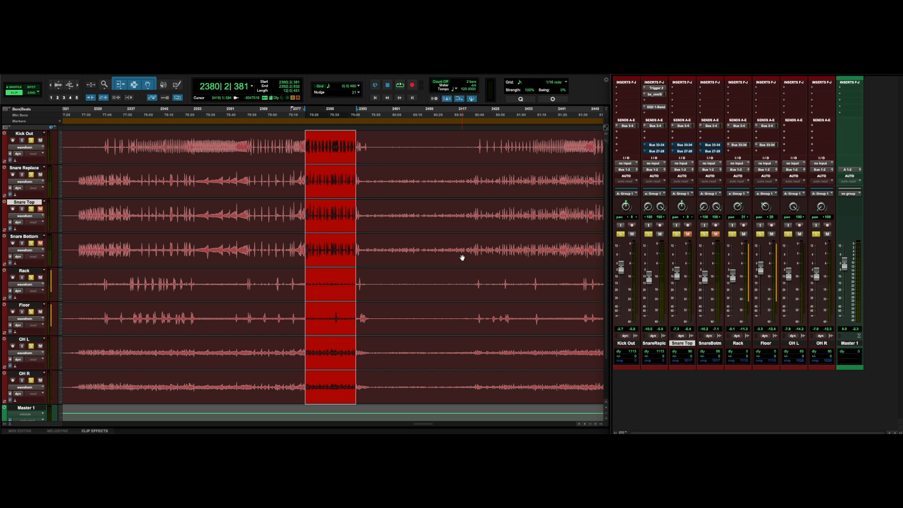
# Unmute the Snare Top track and lower the Snare Replace track's fader.
pyautogui.click(687, 234)
pyautogui.moveTo(649, 280); pyautogui.dragTo(649, 316)
# Play back from bar 2325 to compare the blended snare sound.
pyautogui.hscroll(-3, 177, 222)
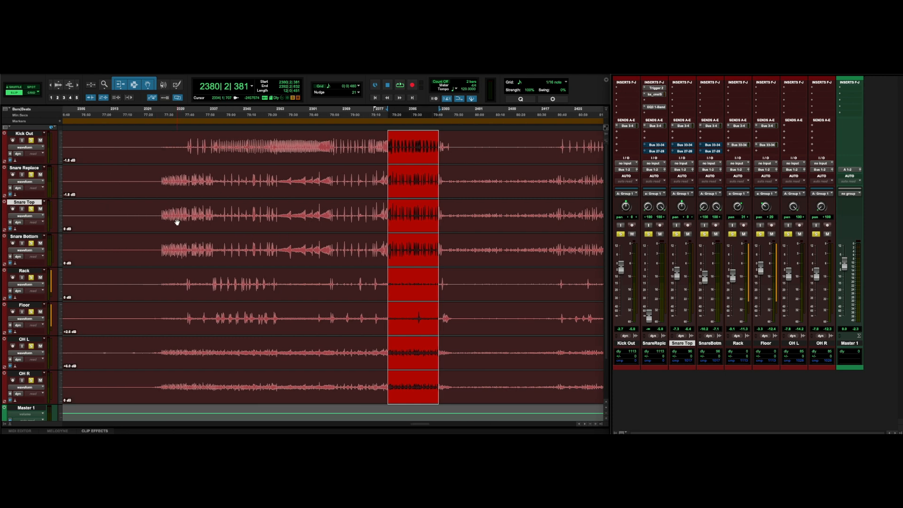
pyautogui.click(160, 181)
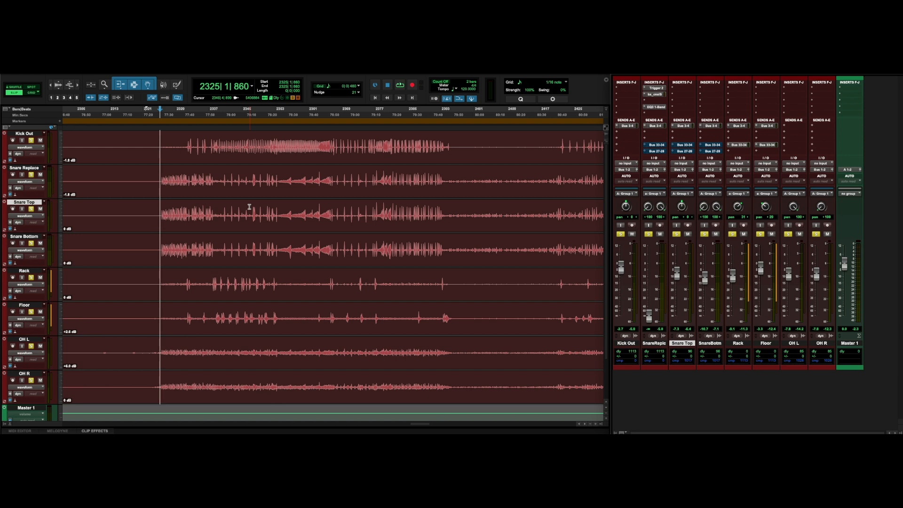
pyautogui.press('space')
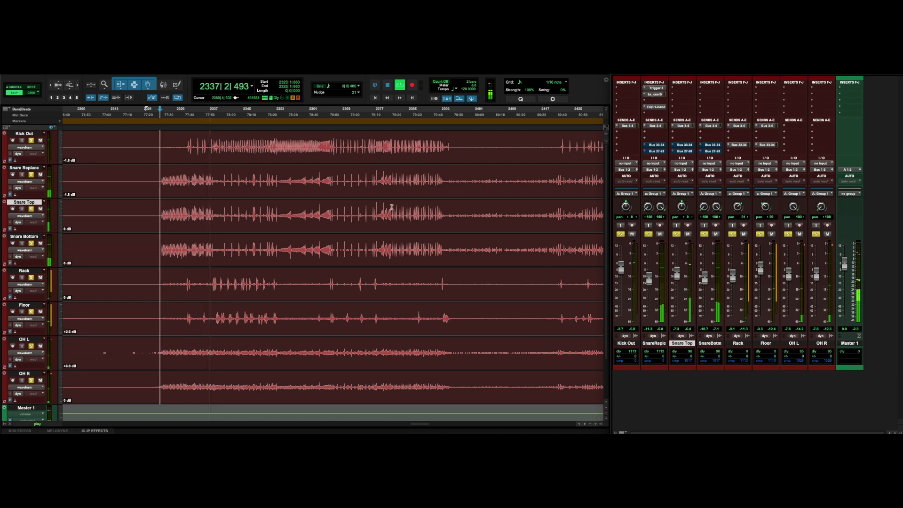
pyautogui.press('space')
# Reopen Trigger 2 and toggle the Snare Top track's solo while playing a one-bar selection near bar 2377.
pyautogui.moveTo(377, 182); pyautogui.dragTo(441, 183)
pyautogui.press('space')
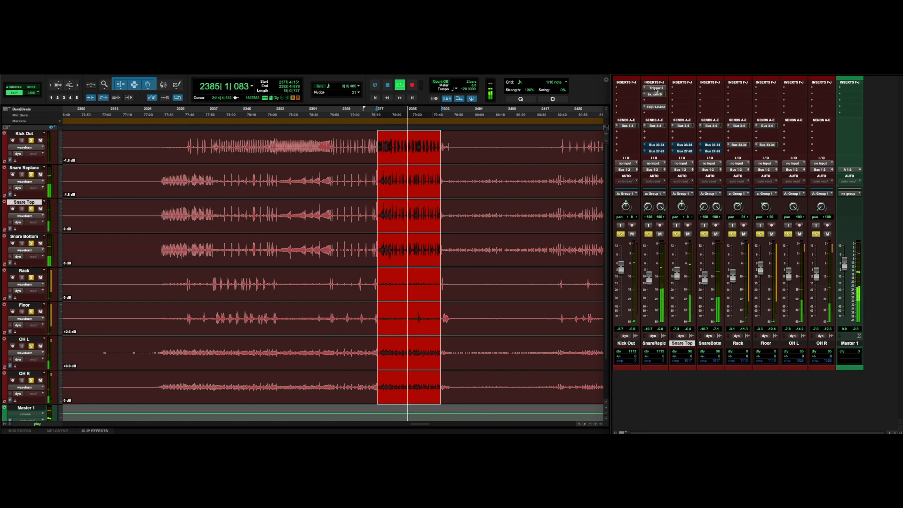
pyautogui.click(656, 88)
pyautogui.moveTo(516, 137); pyautogui.dragTo(514, 136)
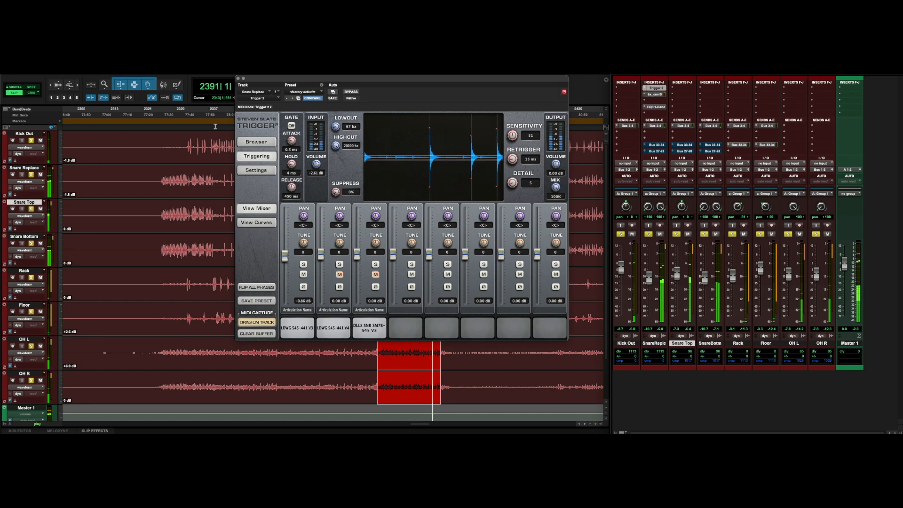
pyautogui.click(677, 234)
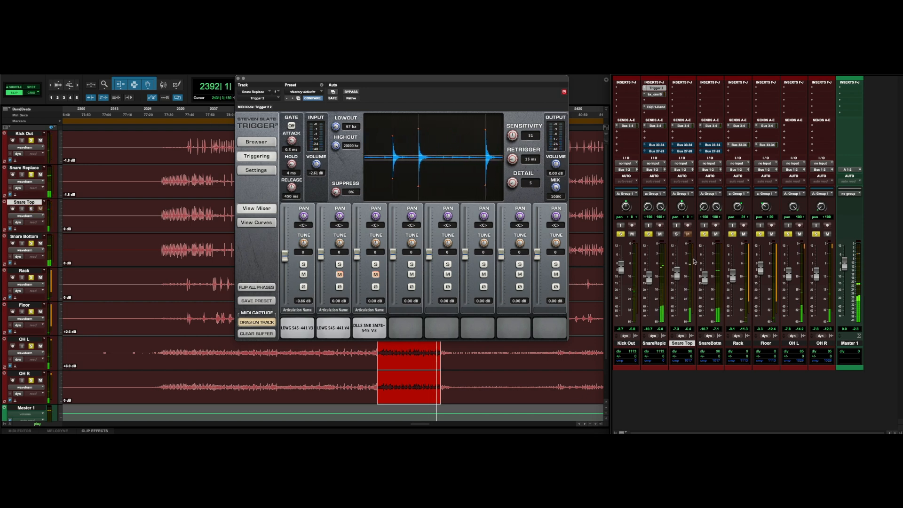
# Toggle the Snare Top and Snare Bottom solos during playback and nudge the Snare Bottom fader slightly down.
pyautogui.click(704, 235)
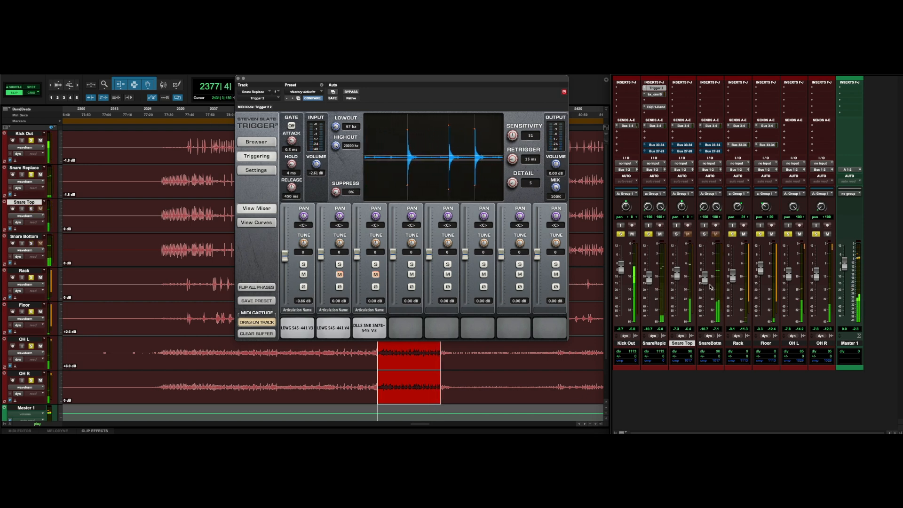
pyautogui.click(676, 234)
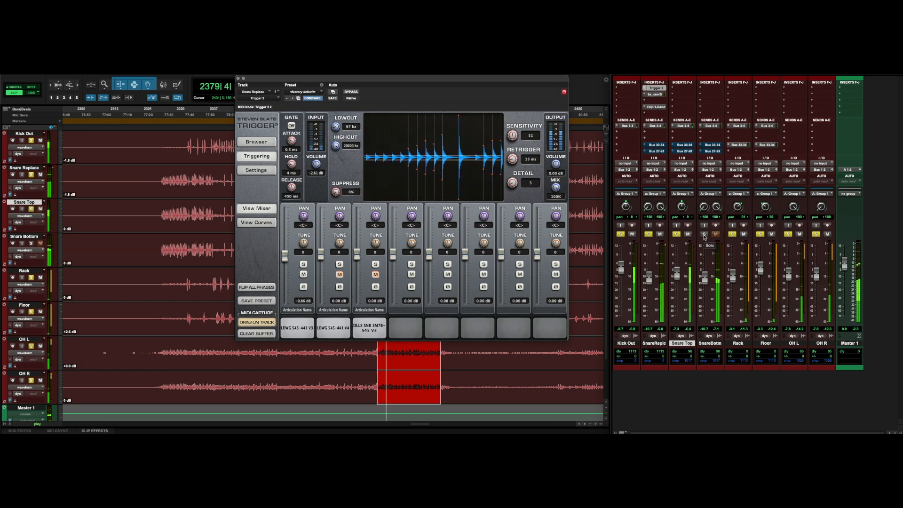
pyautogui.click(704, 235)
pyautogui.moveTo(705, 282); pyautogui.dragTo(705, 286)
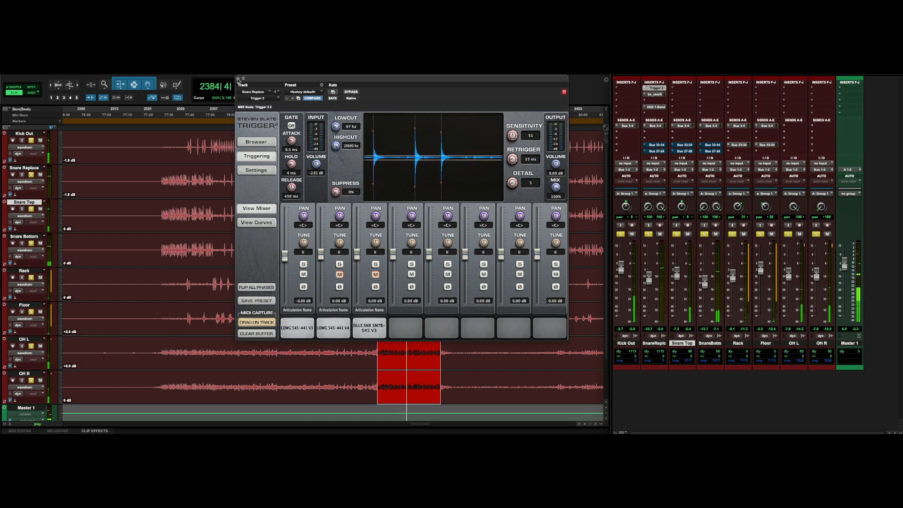
# Stop playback and close the Trigger 2 plugin window.
pyautogui.moveTo(239, 80); pyautogui.dragTo(237, 91)
pyautogui.press('space')
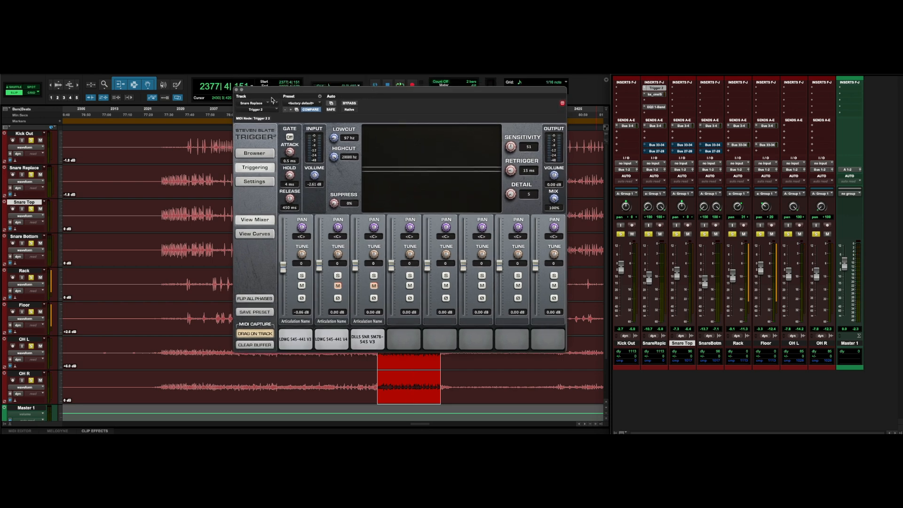
pyautogui.click(236, 90)
# Place the cursor at bar 2325 on Snare Replace, pull its fader well down and start playback.
pyautogui.click(161, 183)
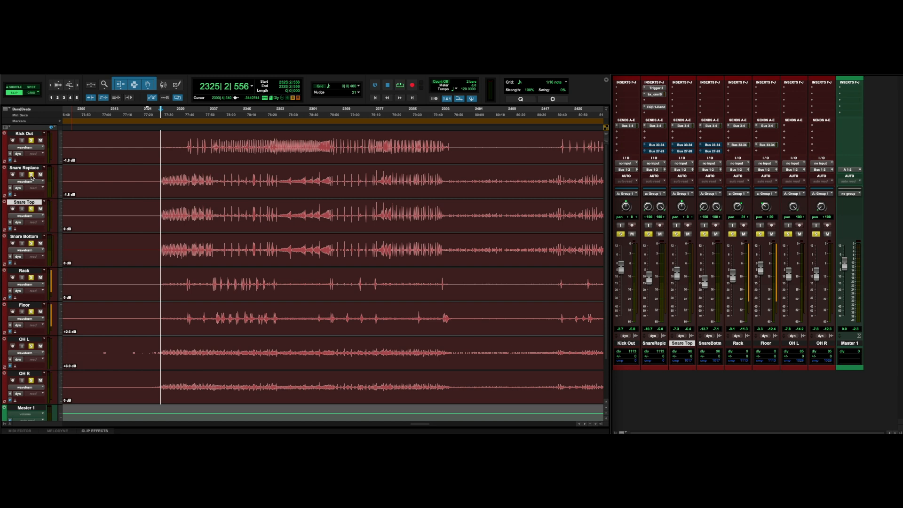
pyautogui.keyDown('alt'); pyautogui.click(31, 177); pyautogui.keyUp('alt')
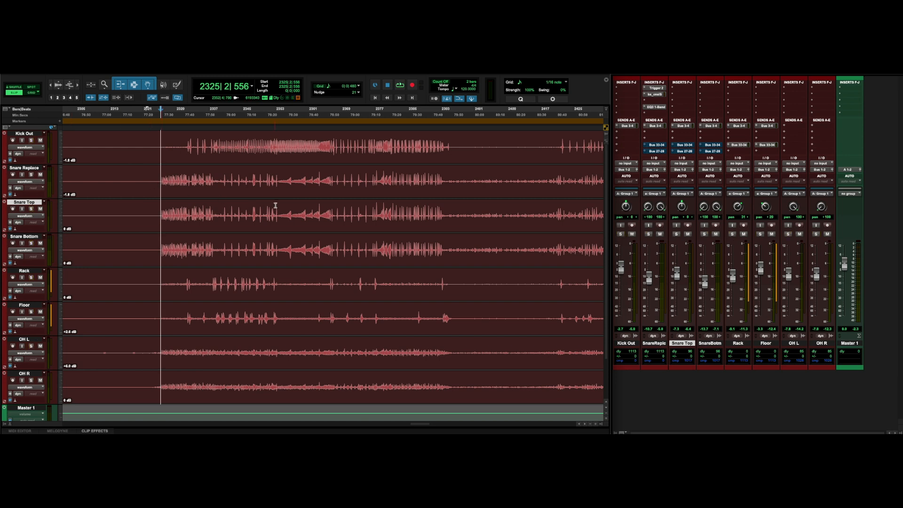
pyautogui.moveTo(649, 278); pyautogui.dragTo(649, 325)
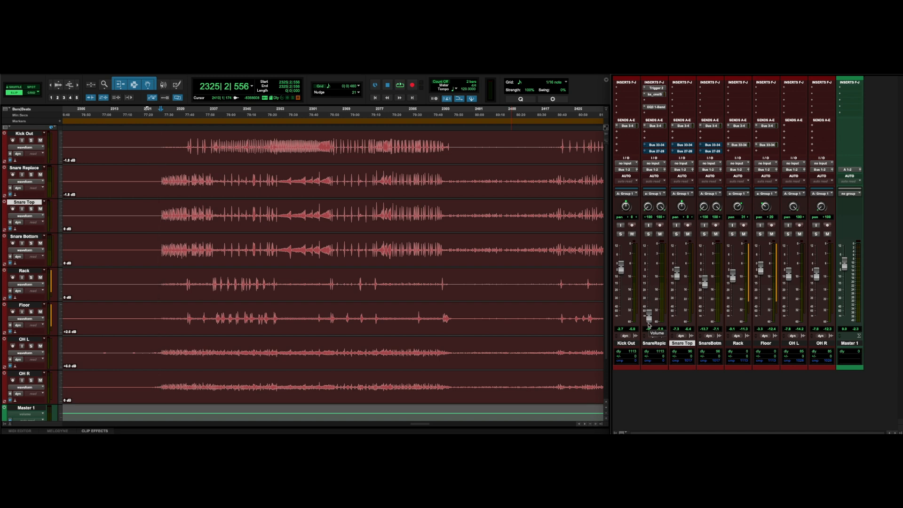
pyautogui.press('space')
# Raise the Snare Replace fader back up while playing, jumping playback to around bar 2374 to compare.
pyautogui.moveTo(648, 318); pyautogui.dragTo(649, 288)
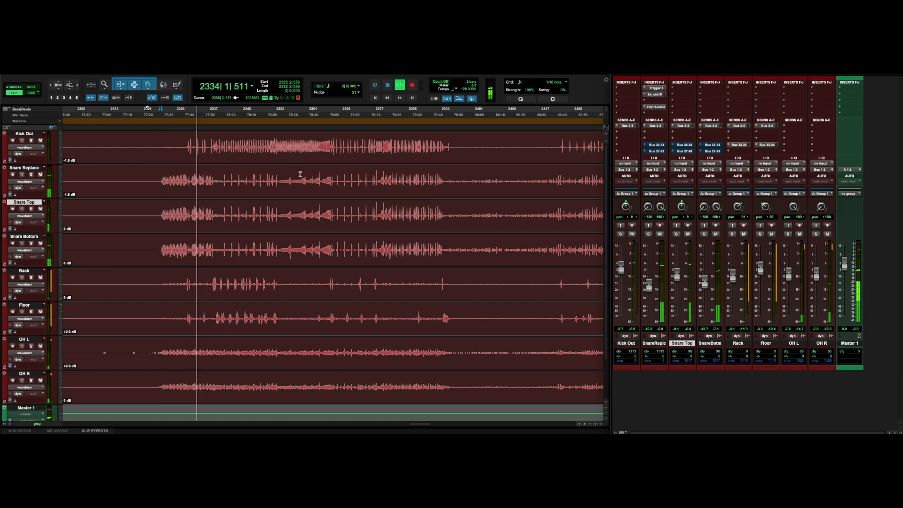
pyautogui.click(358, 181)
pyautogui.moveTo(650, 289); pyautogui.dragTo(651, 284)
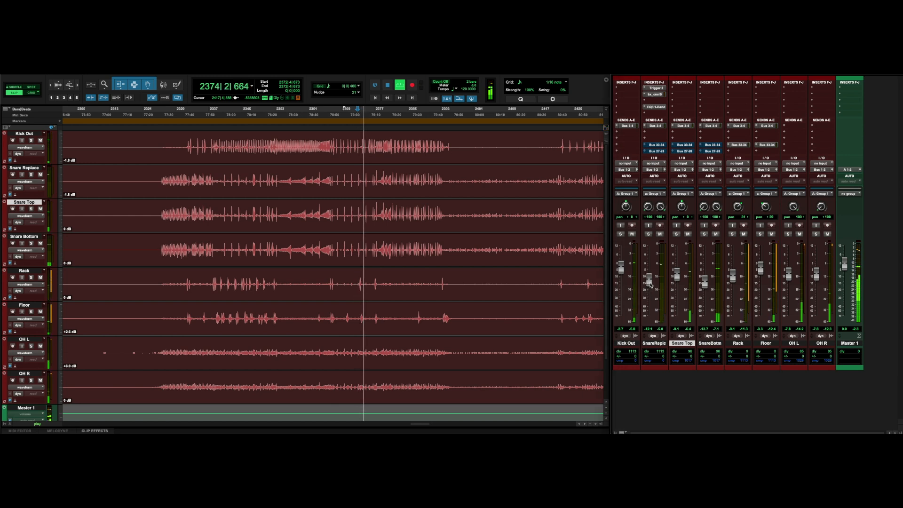